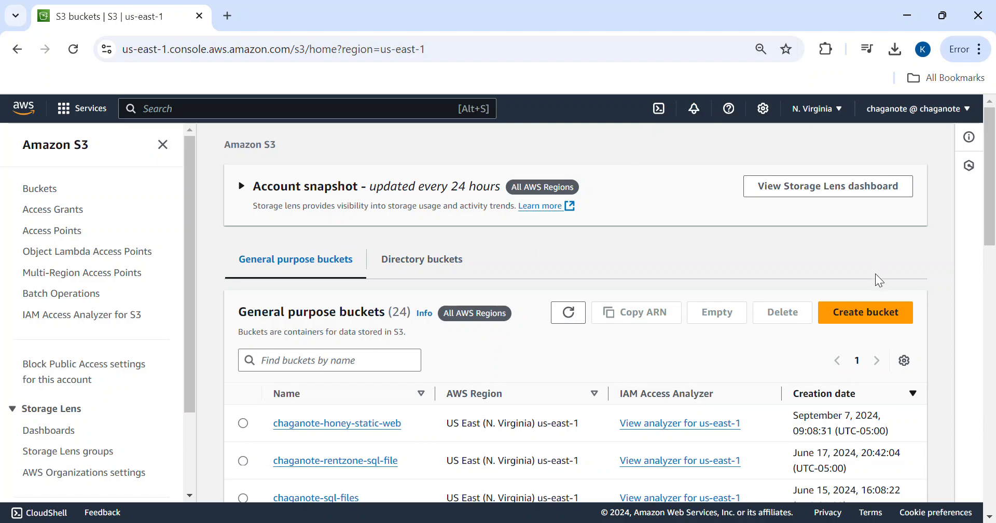
Create the bucket chaganote-honey-static-web-cloudfront in us-east-1, keeping Block all public access on.
click(862, 316)
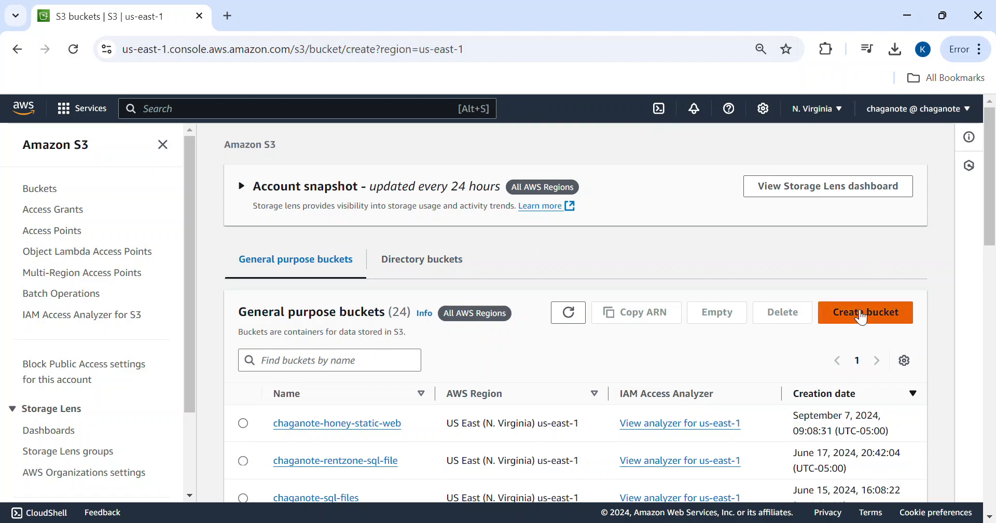
click(196, 459)
text(chaganote-honey-static-web-cloudfront)
scroll(286, 395, down, 6)
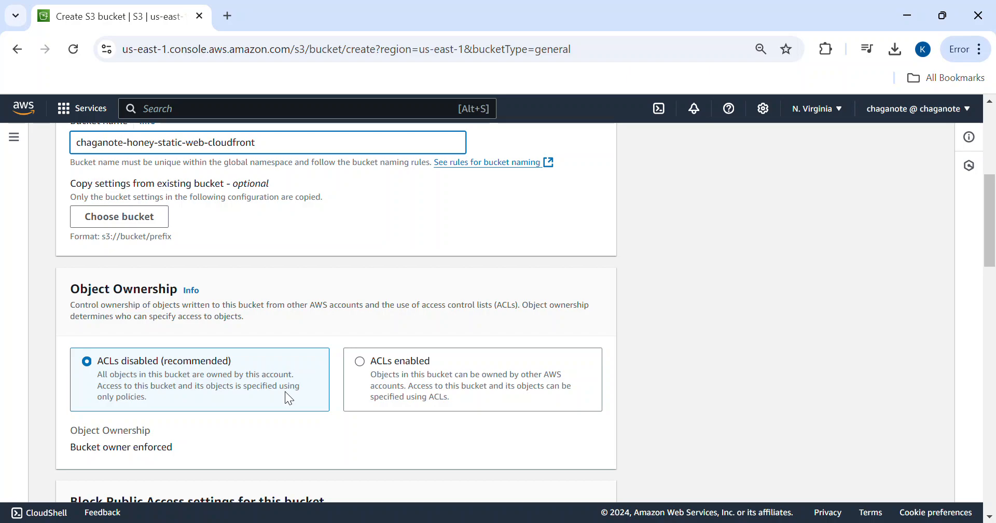
scroll(286, 398, down, 3)
scroll(289, 398, down, 5)
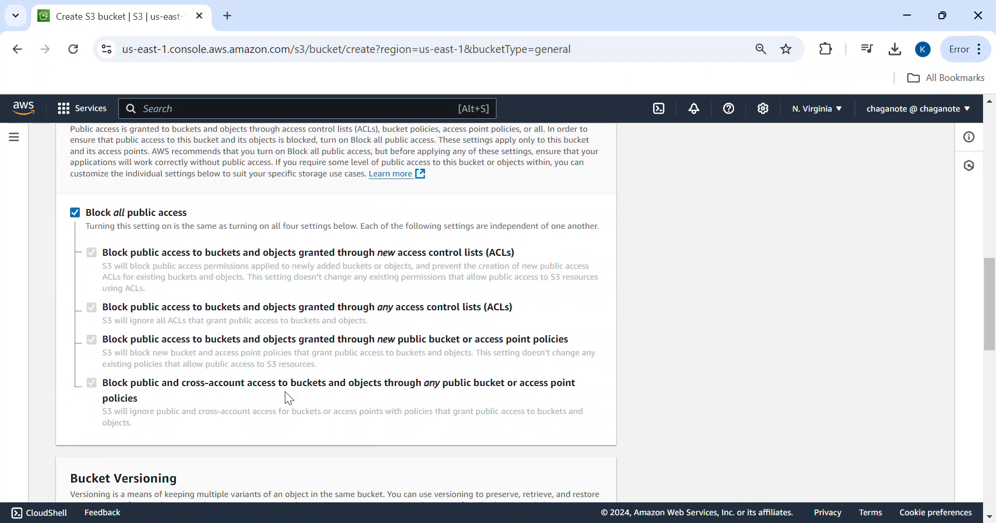
scroll(289, 399, down, 3)
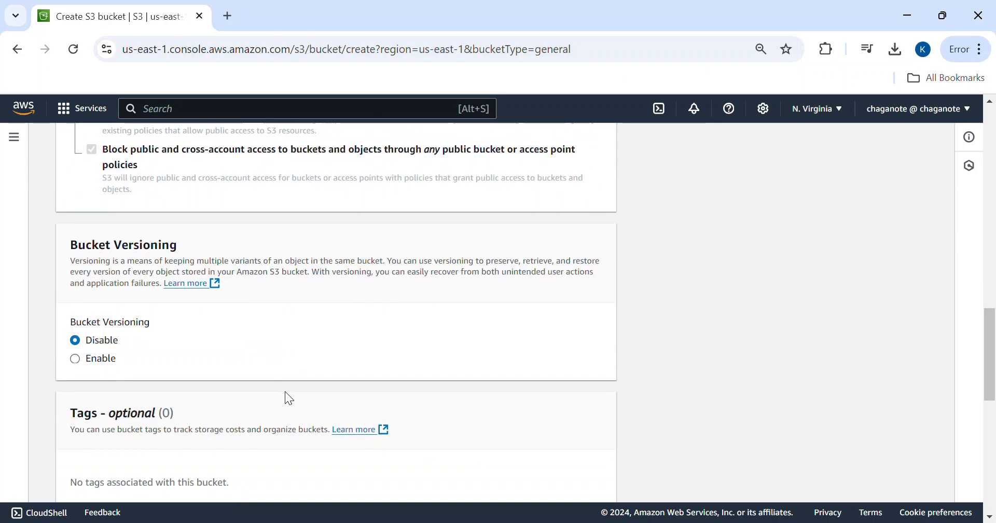
scroll(289, 399, down, 3)
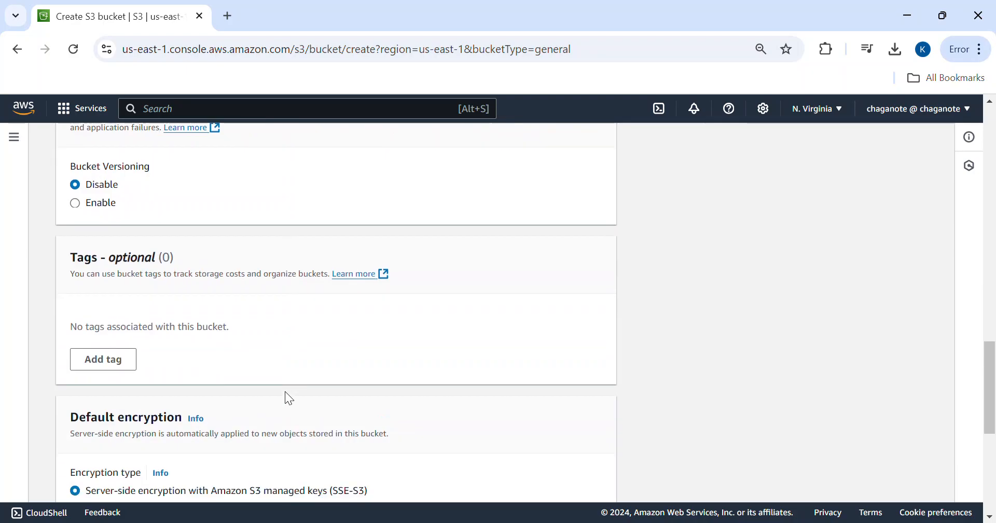
scroll(289, 399, down, 3)
scroll(289, 399, down, 4)
click(583, 480)
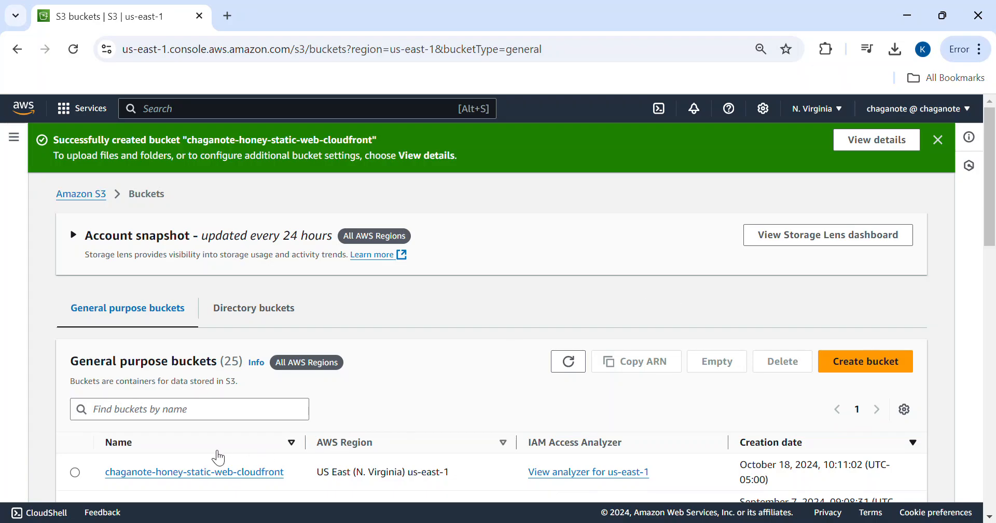
Upload the 98 website files (9.9 MB) into the chaganote-honey-static-web-cloudfront bucket.
click(189, 473)
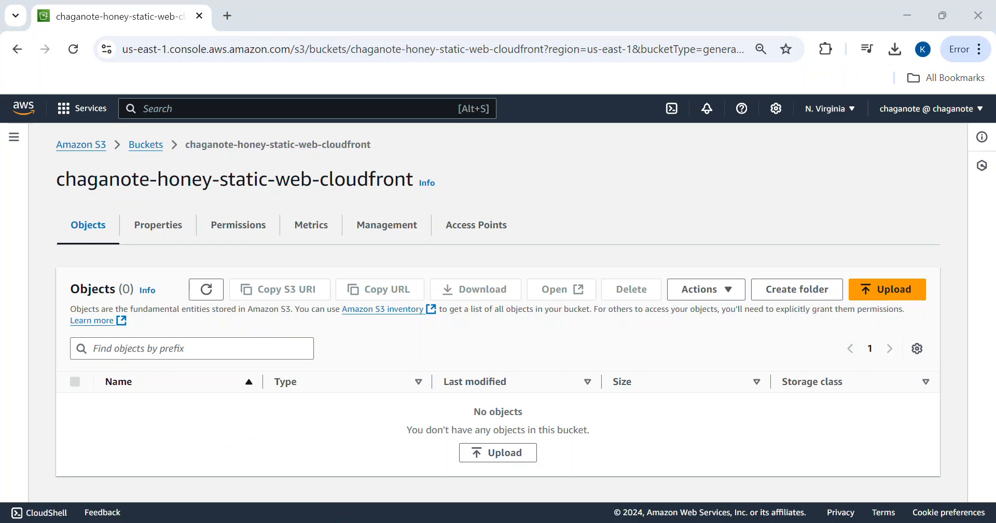
drag(410, 521, 316, 397)
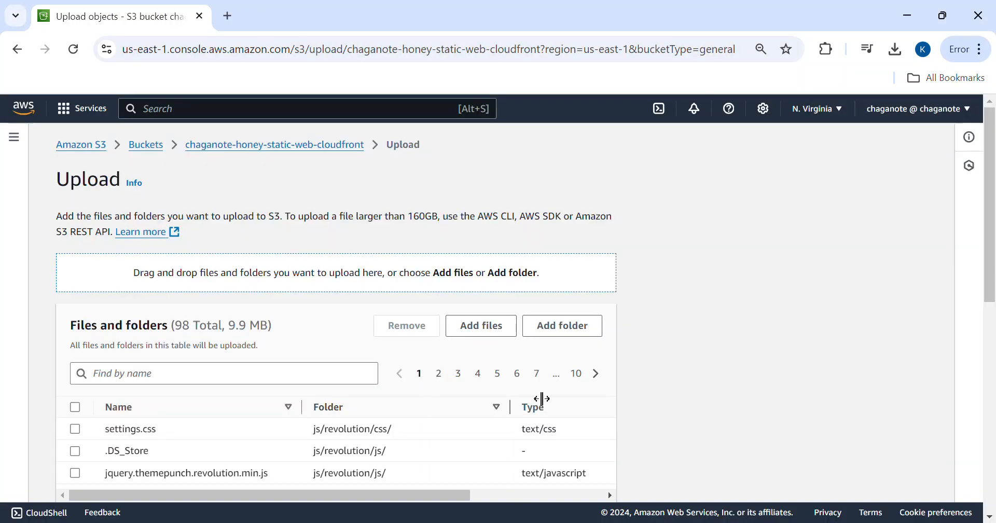
scroll(675, 410, down, 5)
click(590, 488)
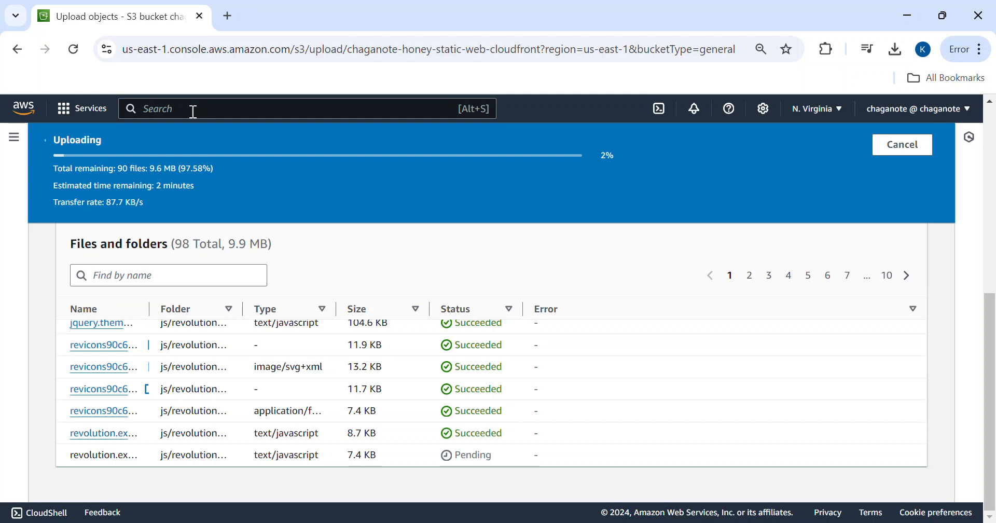
Find CloudFront via the console search, open it in a new tab, and start a new distribution.
text(clo)
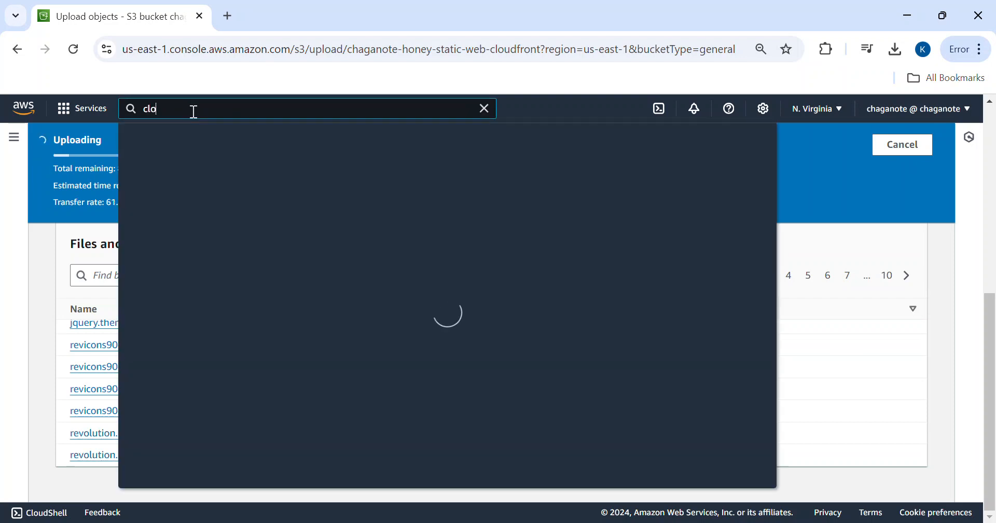
text(udfront)
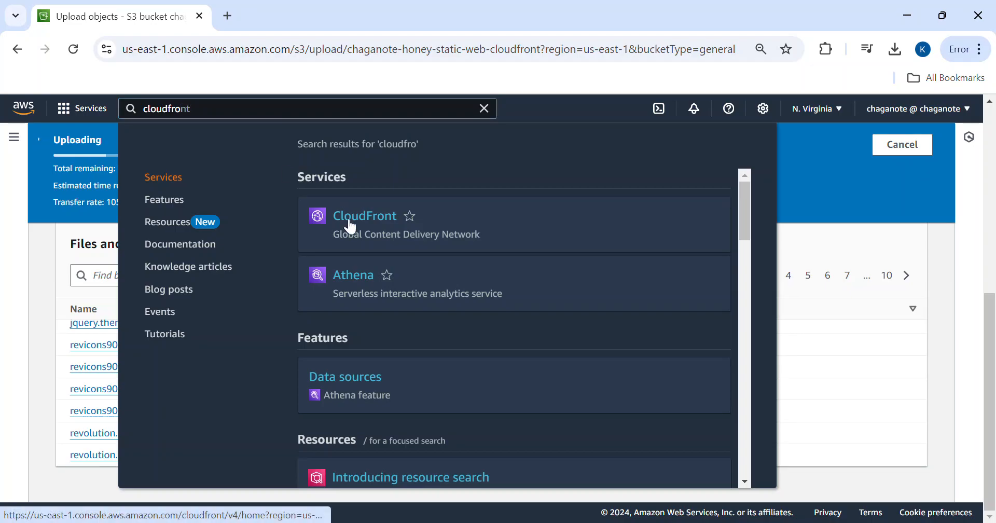
right_click(349, 219)
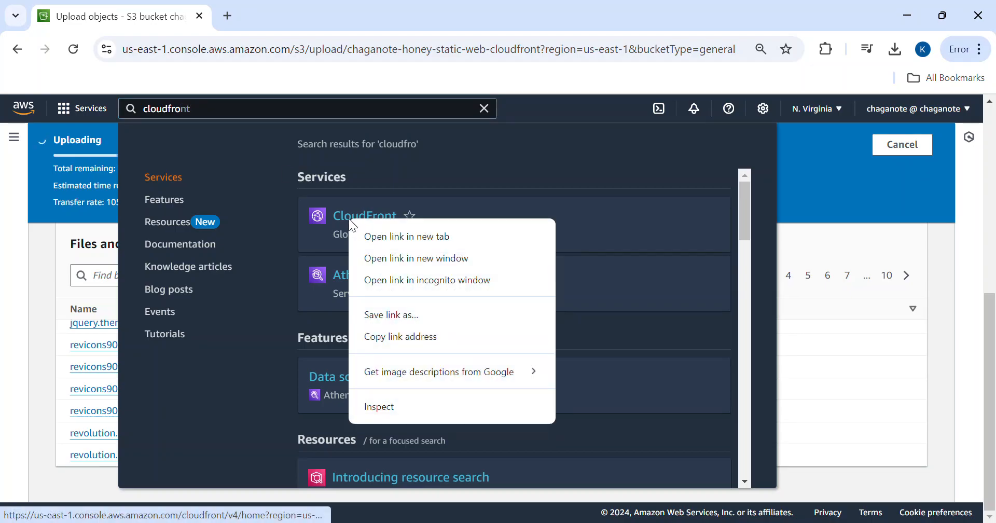
click(410, 238)
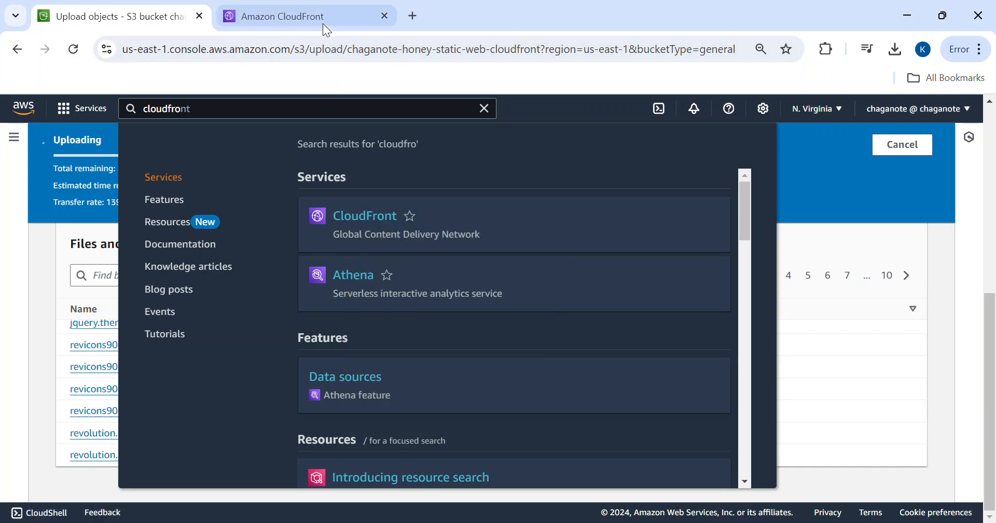
click(316, 9)
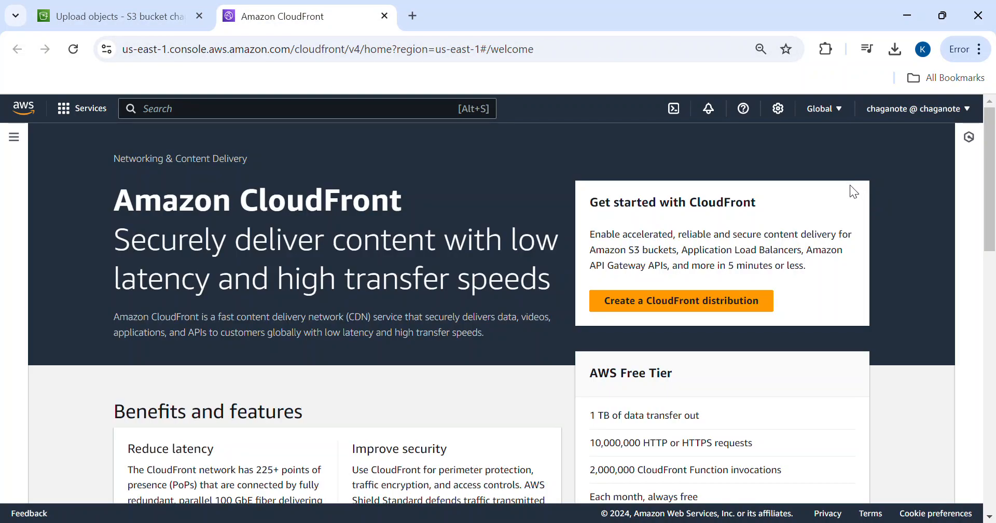
click(652, 301)
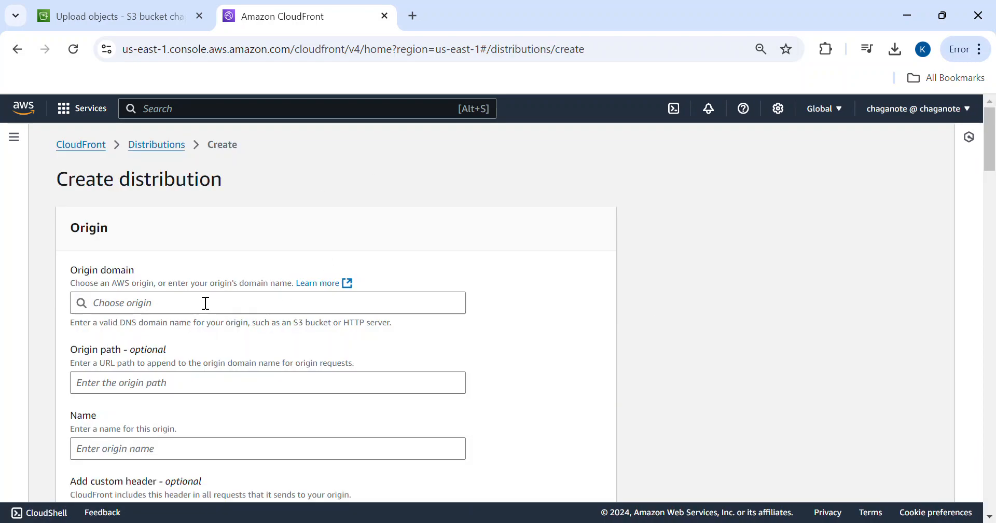
Use the chaganote-honey-static-web-cloudfront bucket as origin with Origin access control settings (recommended).
click(205, 303)
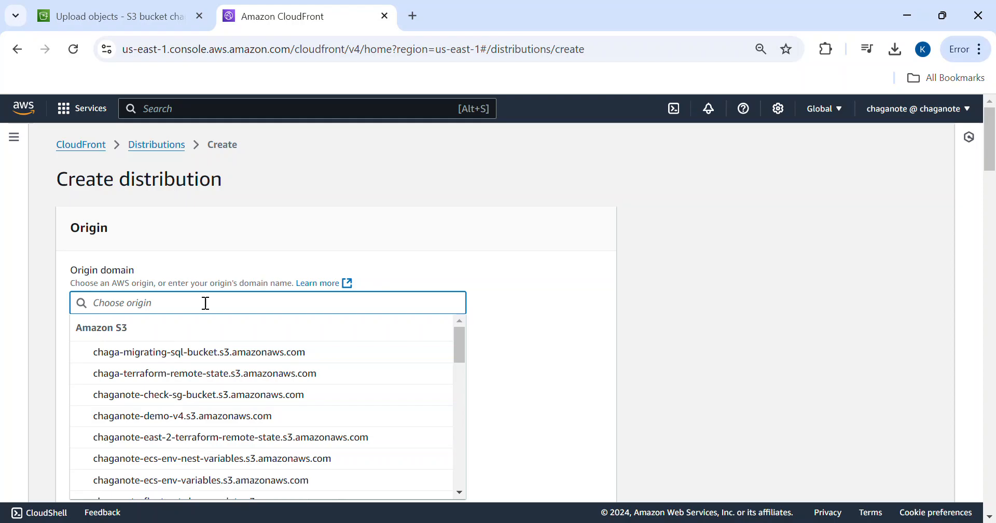
text(chaganote-honey-static-web-cloudfront)
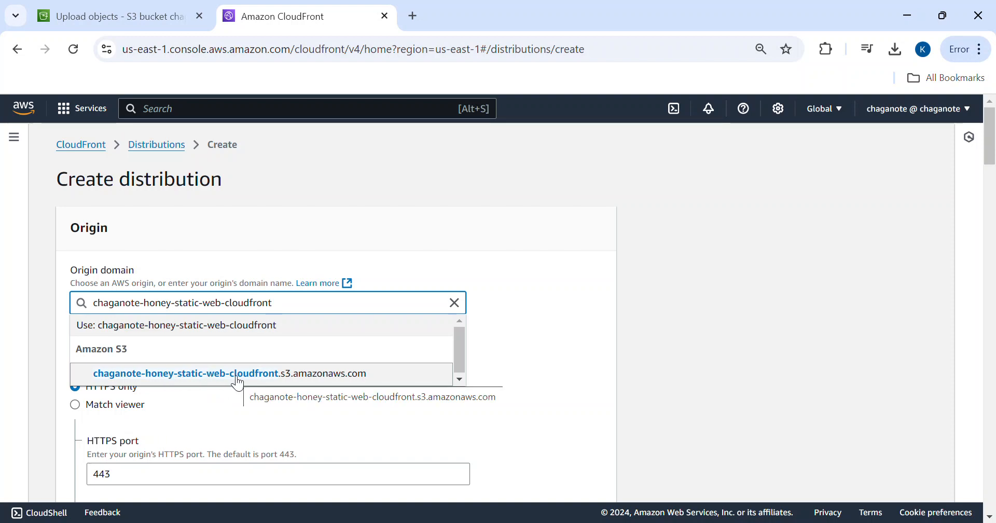
click(240, 382)
scroll(501, 377, down, 3)
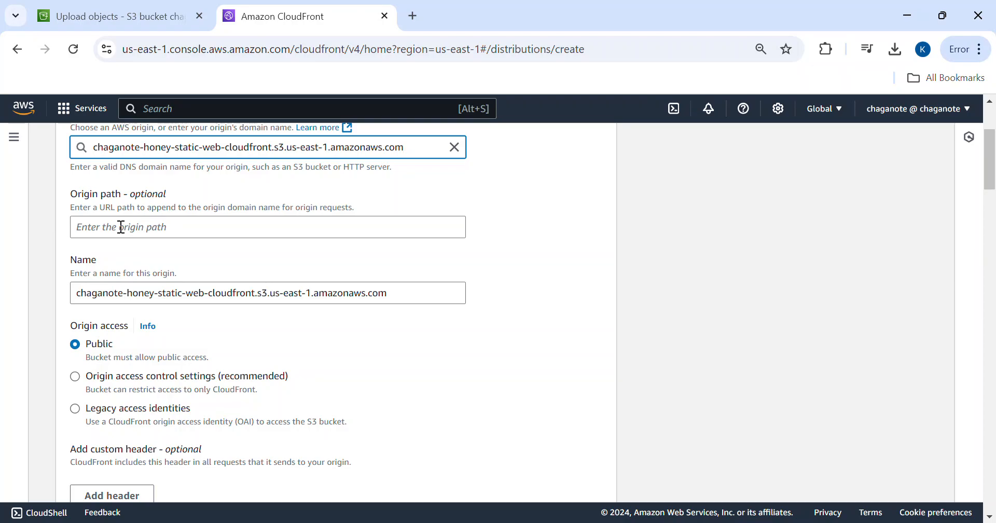
scroll(79, 305, down, 2)
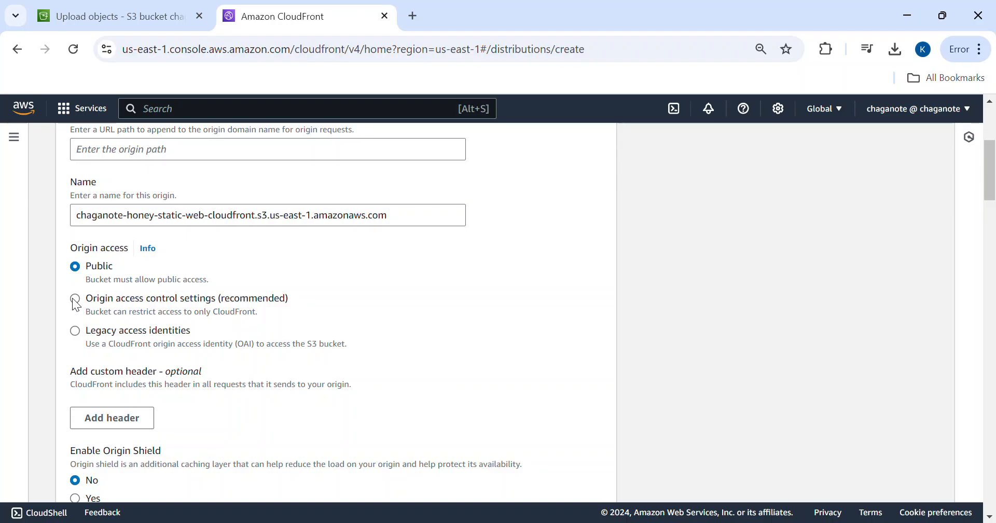
click(76, 299)
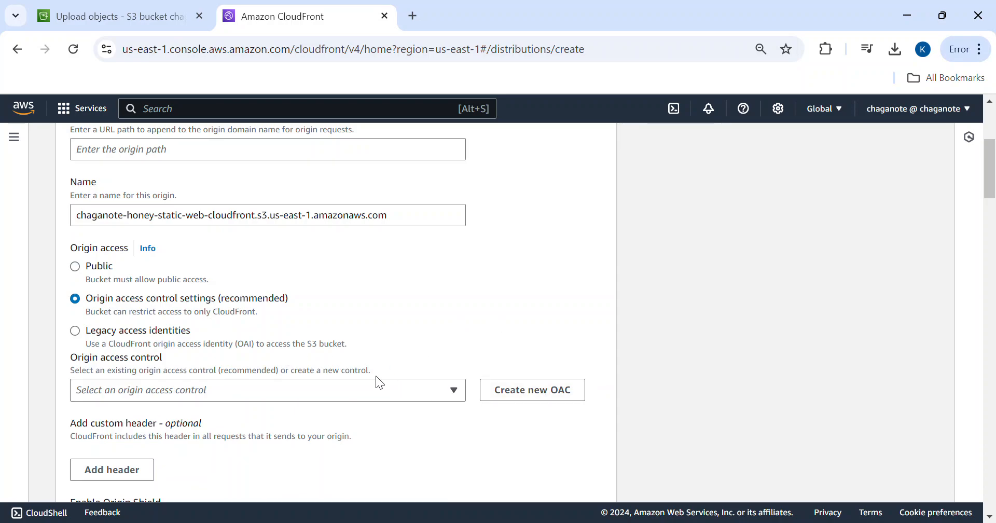
Create a new OAC with the default bucket-endpoint name and Sign requests, assigning it to the origin.
click(450, 389)
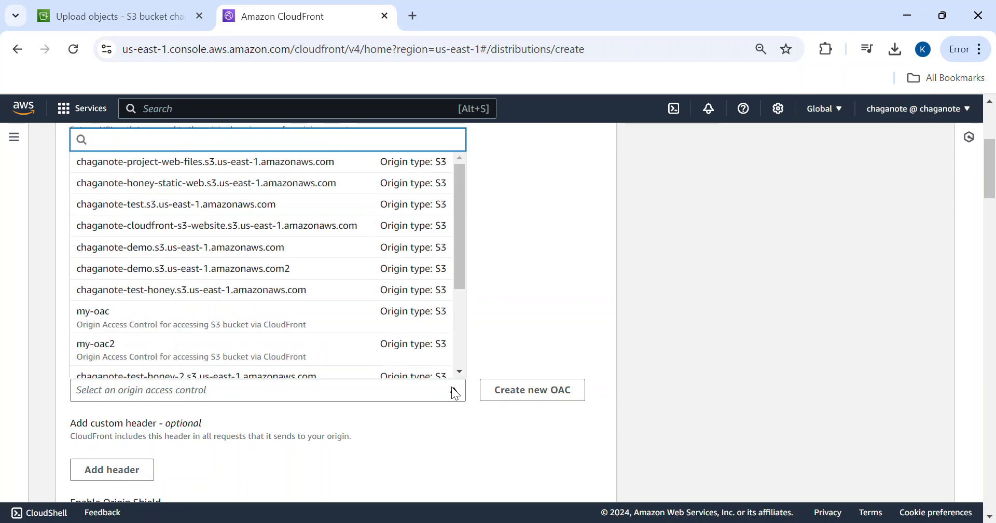
click(453, 390)
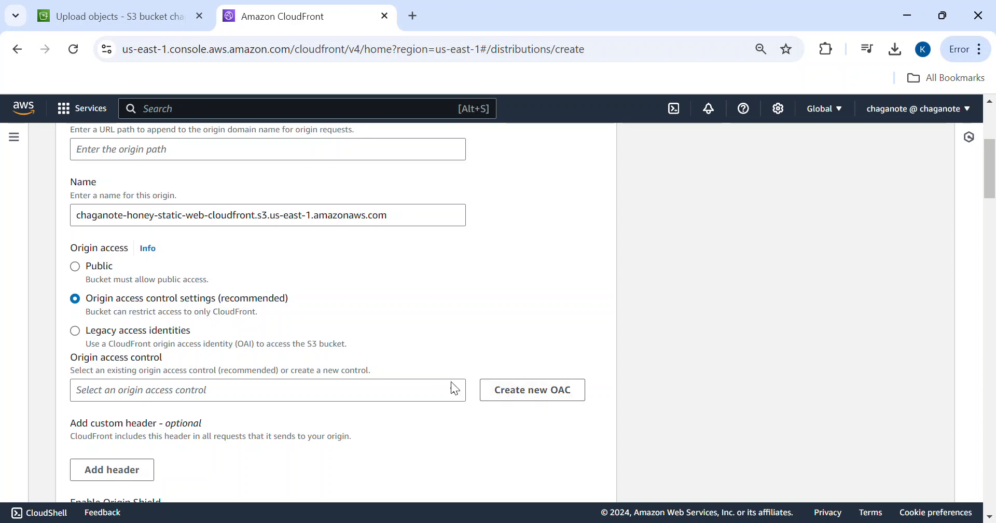
click(547, 395)
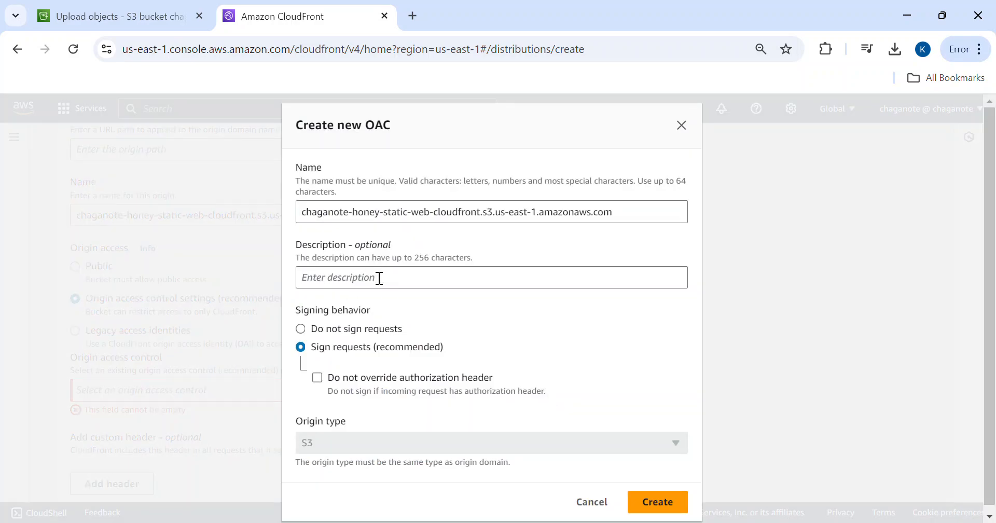
click(649, 503)
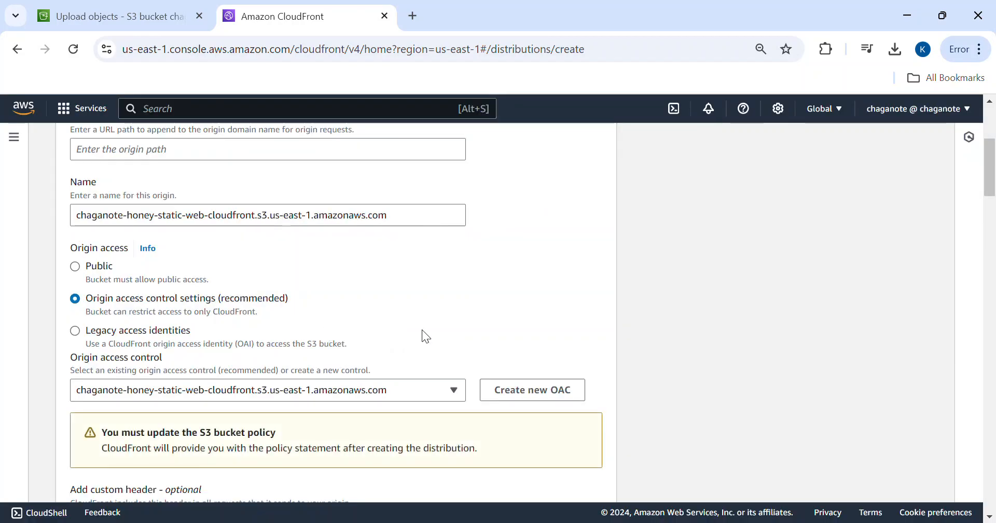
Set viewer protocol to Redirect HTTP to HTTPS, keeping the CachingOptimized cache policy.
scroll(425, 336, down, 3)
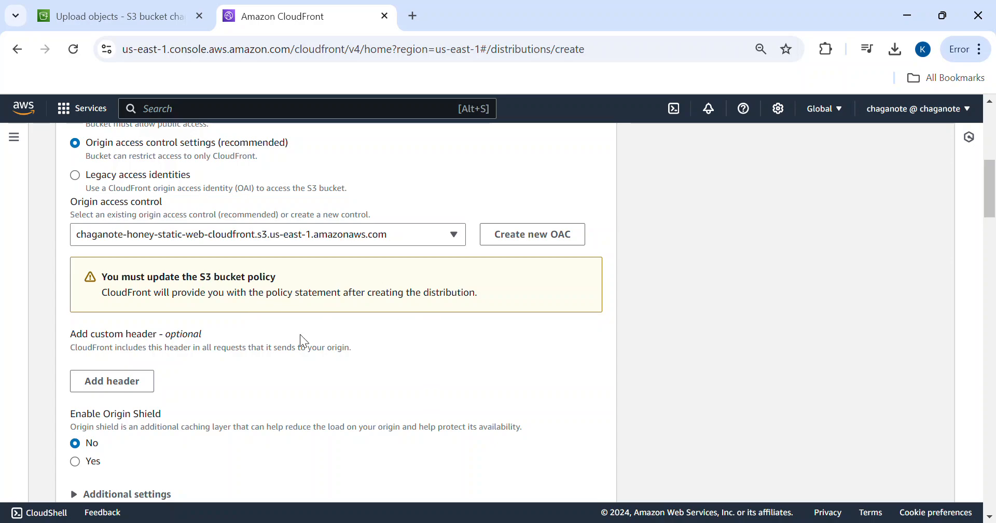
scroll(304, 341, down, 5)
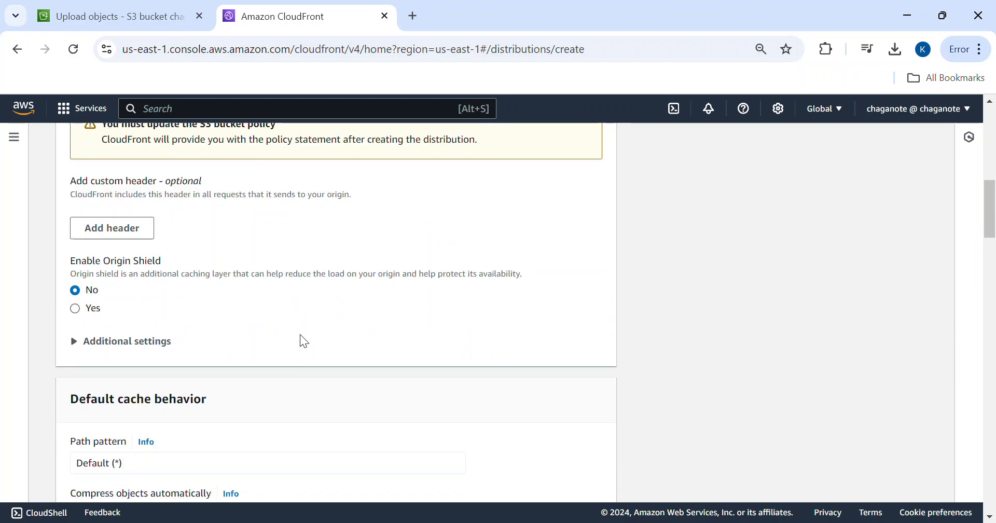
scroll(274, 317, down, 5)
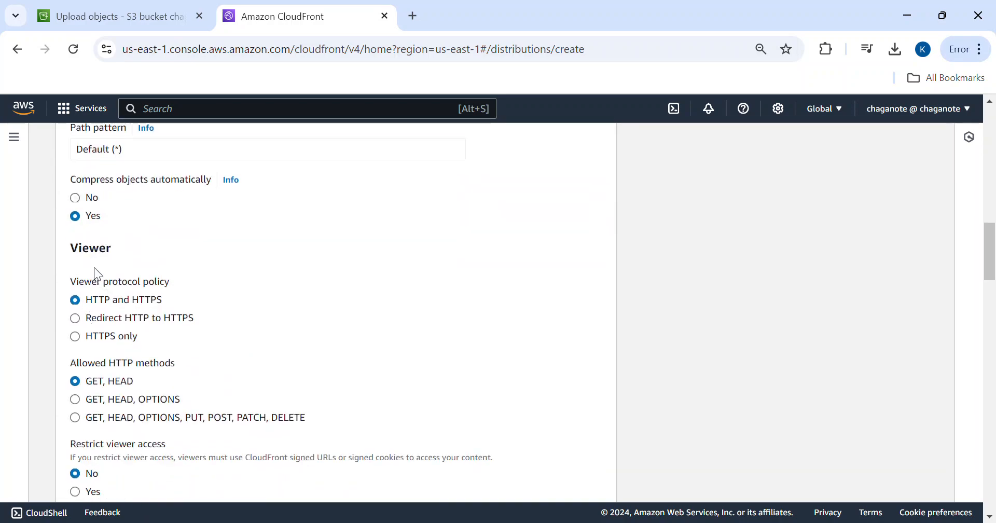
click(76, 320)
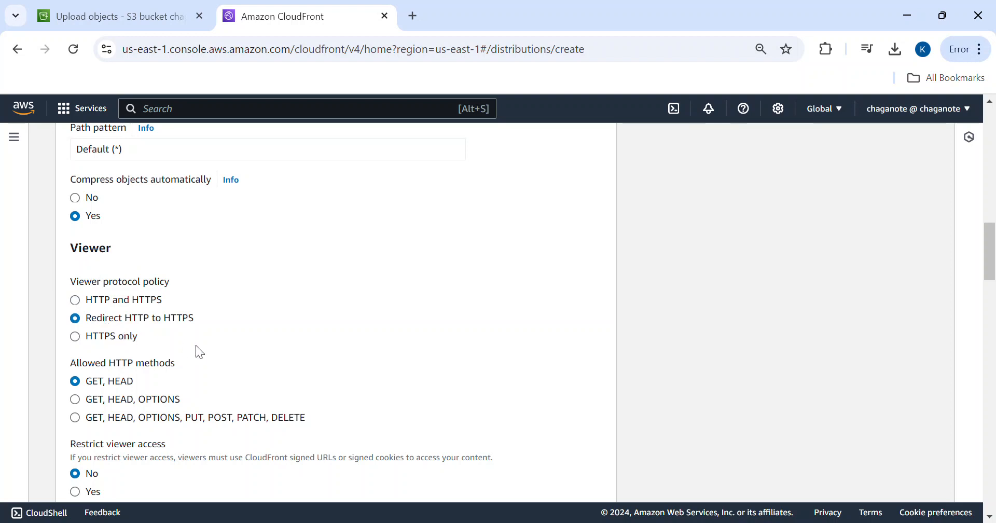
scroll(232, 349, down, 3)
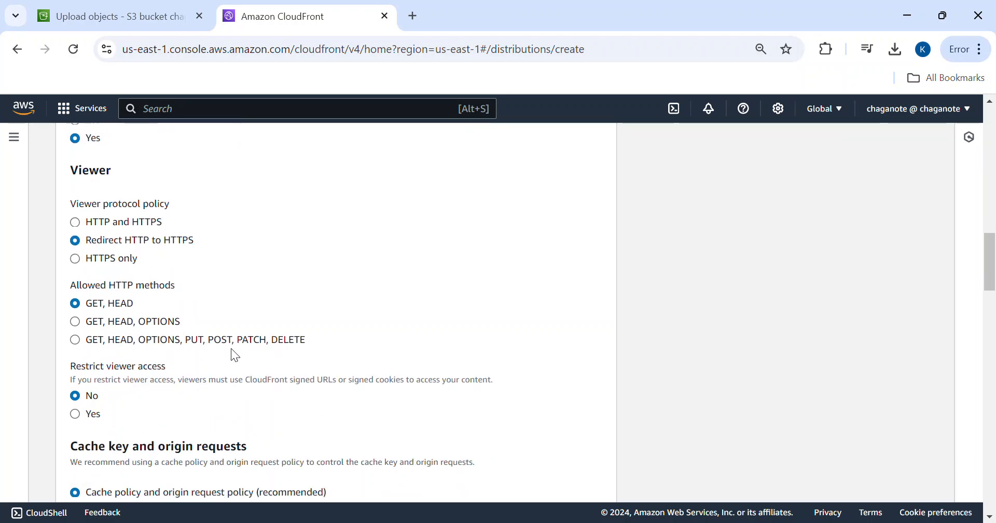
scroll(234, 355, down, 3)
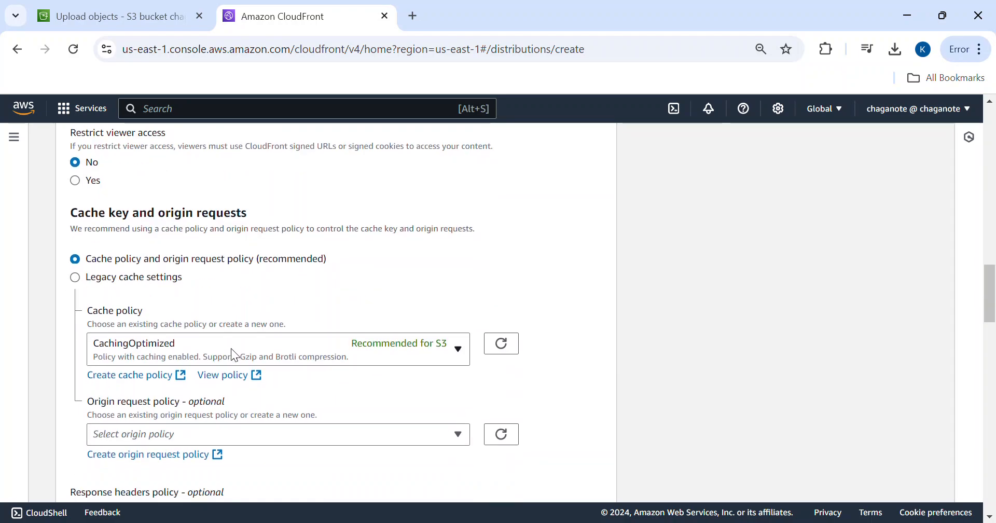
scroll(232, 354, down, 1)
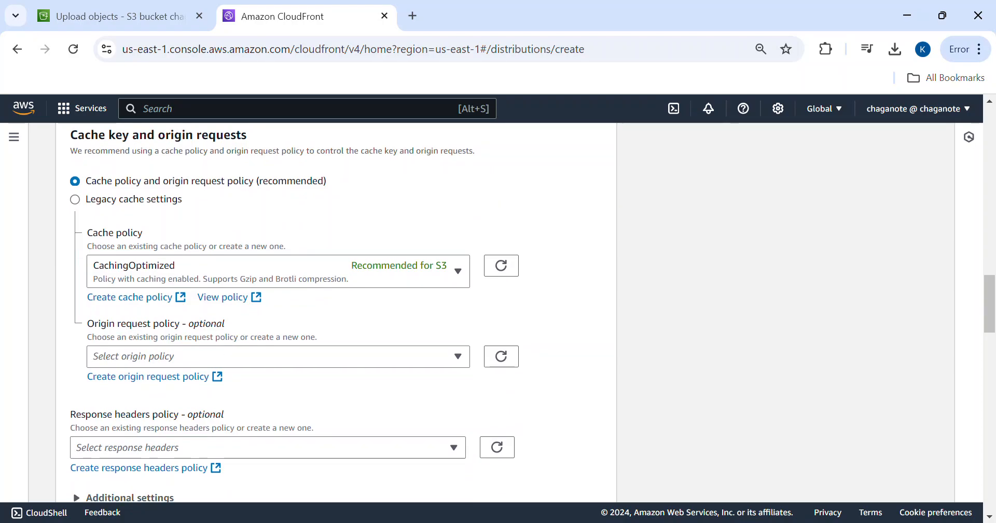
scroll(560, 381, up, 1)
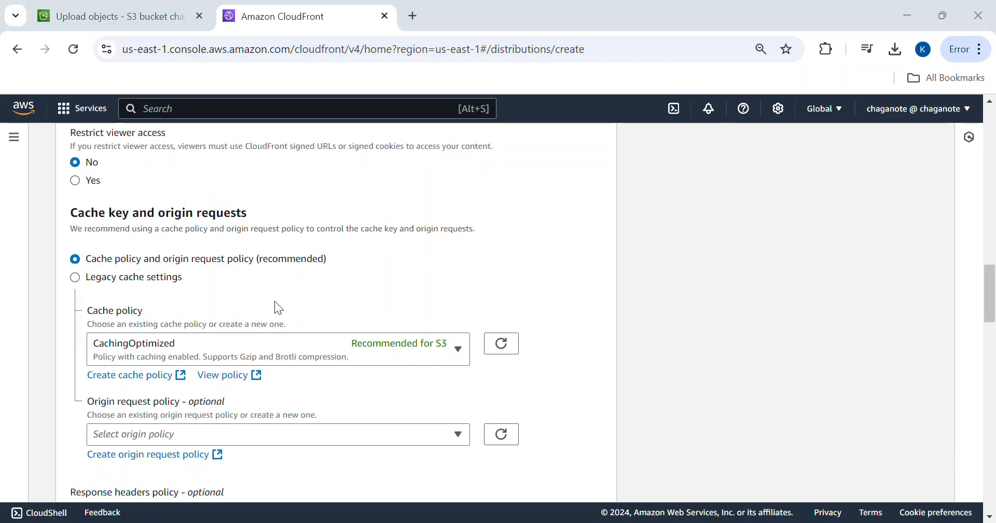
scroll(268, 392, down, 1)
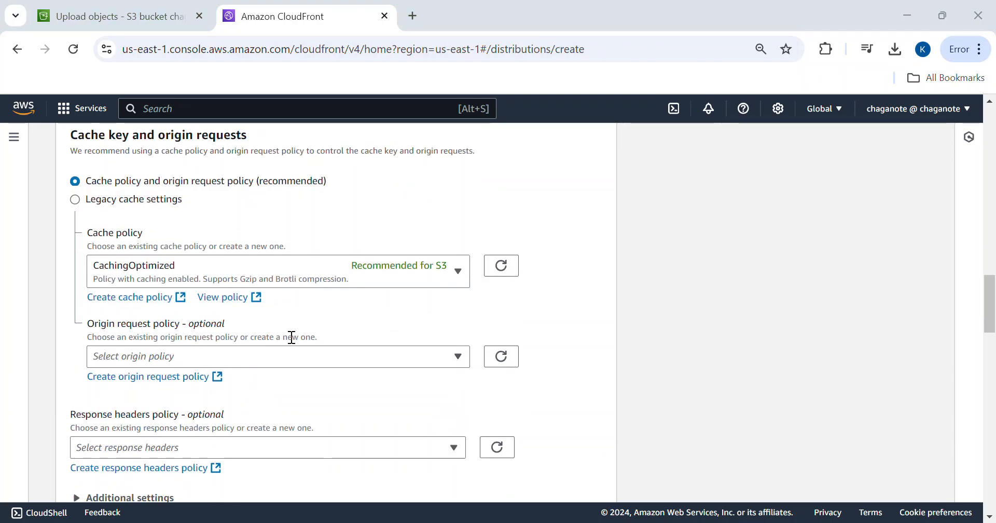
scroll(292, 338, down, 2)
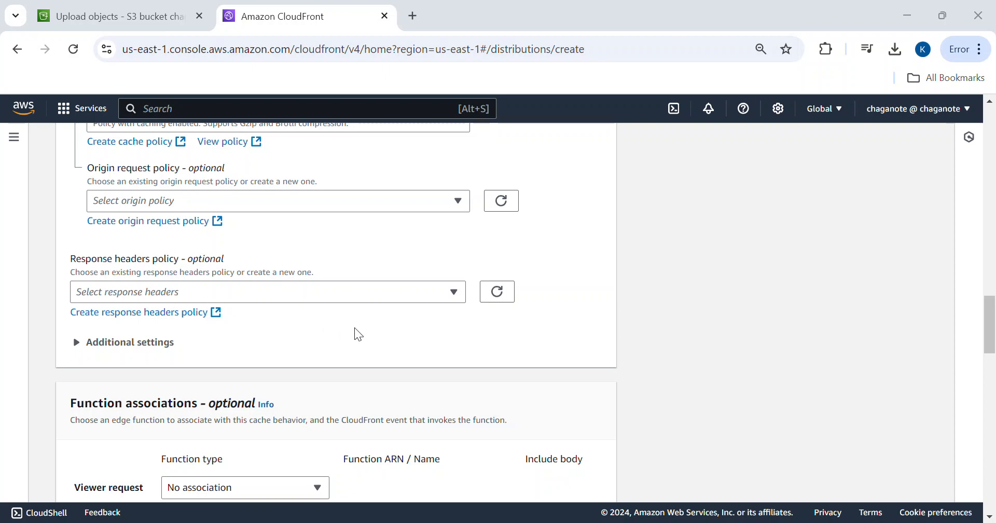
scroll(355, 333, down, 3)
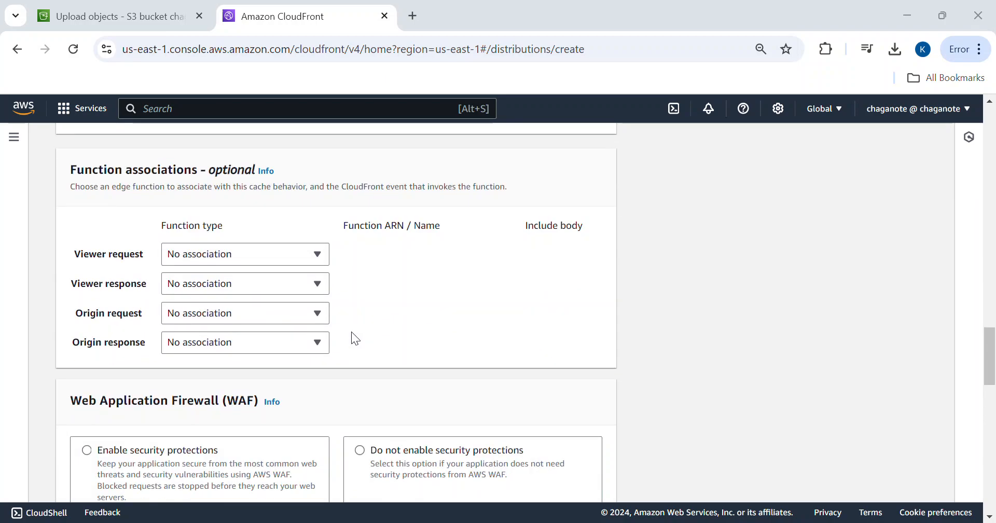
scroll(352, 333, down, 2)
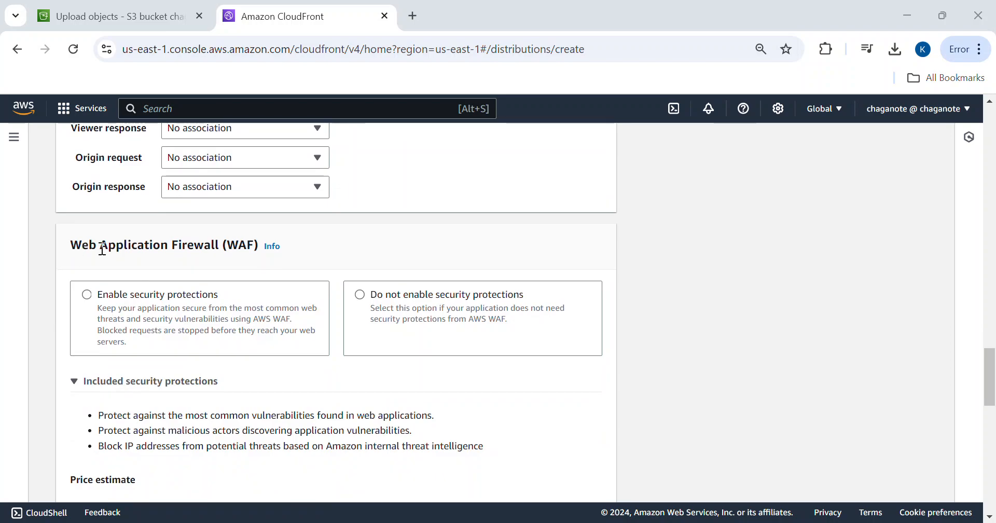
click(360, 295)
scroll(375, 335, down, 5)
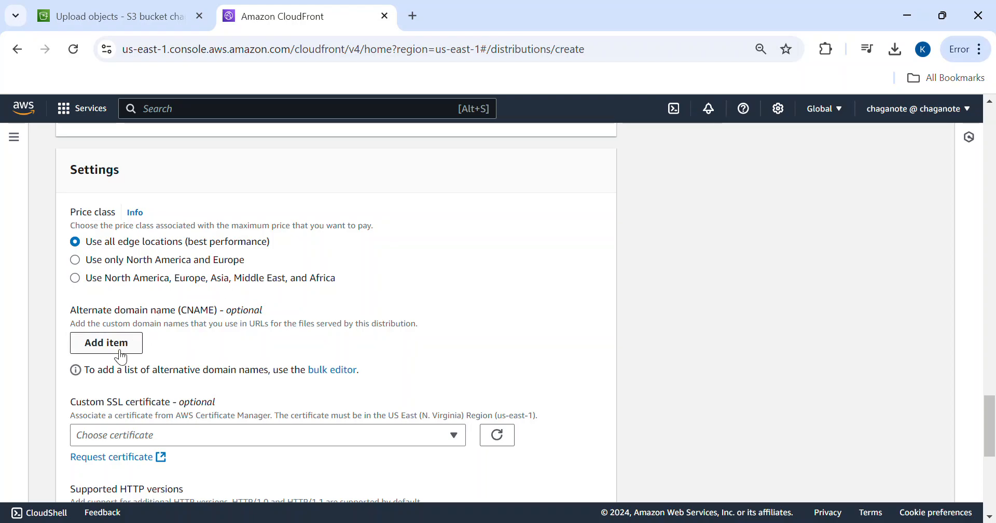
click(94, 352)
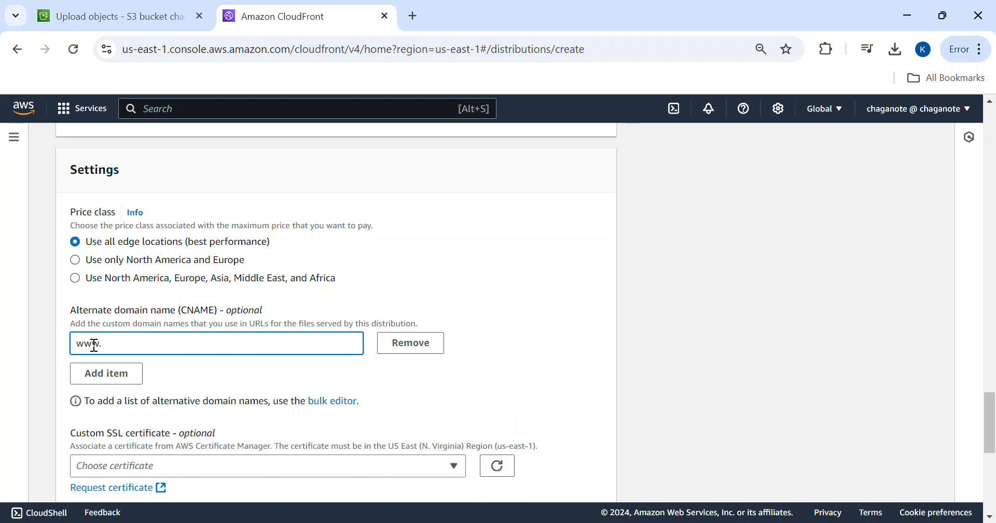
text(k.homes)
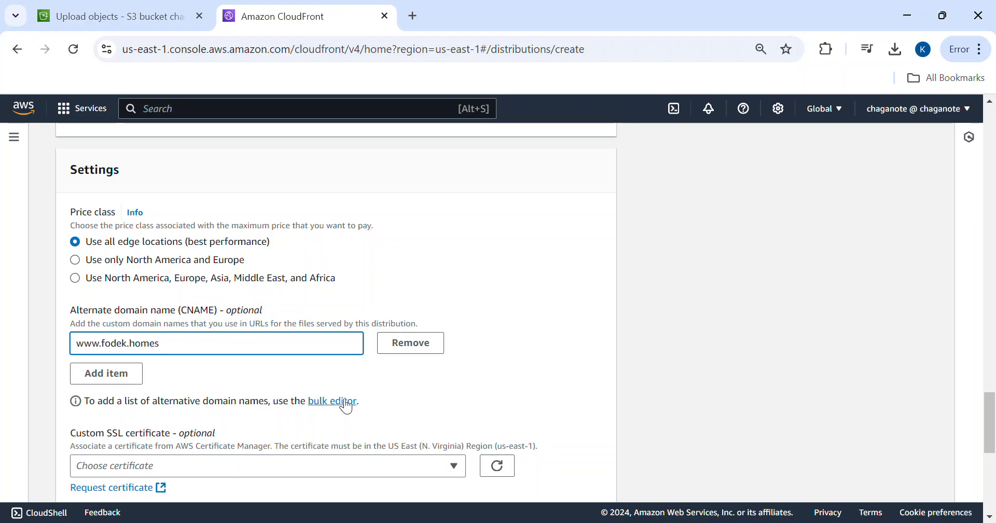
scroll(327, 390, down, 3)
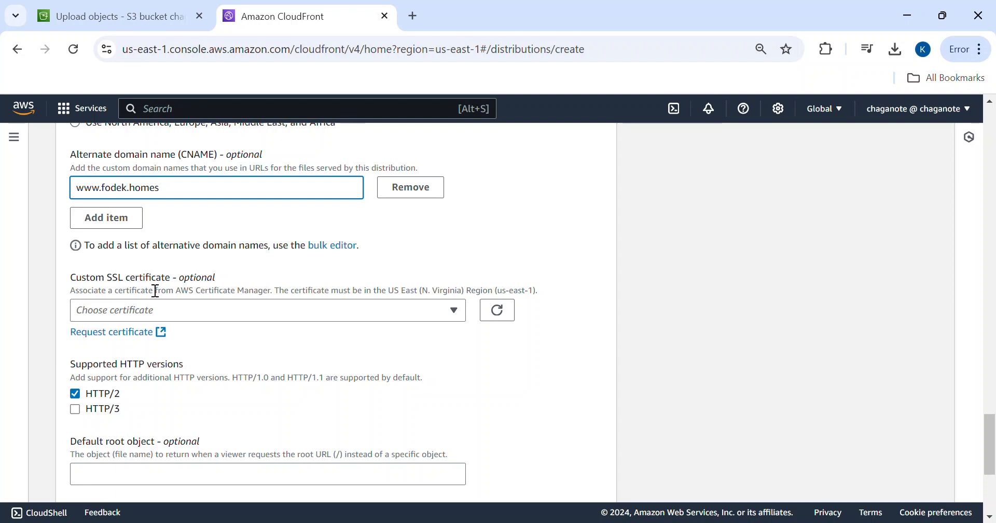
click(454, 311)
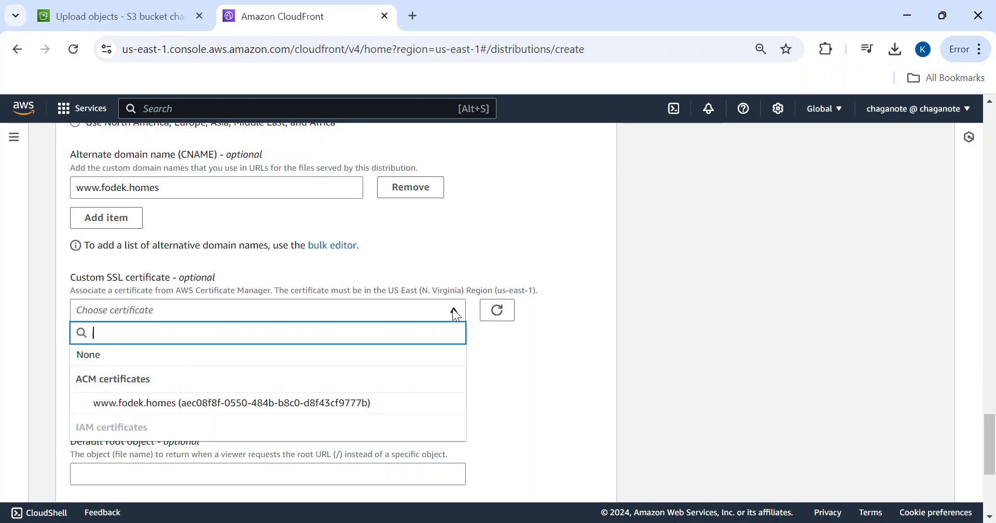
click(241, 408)
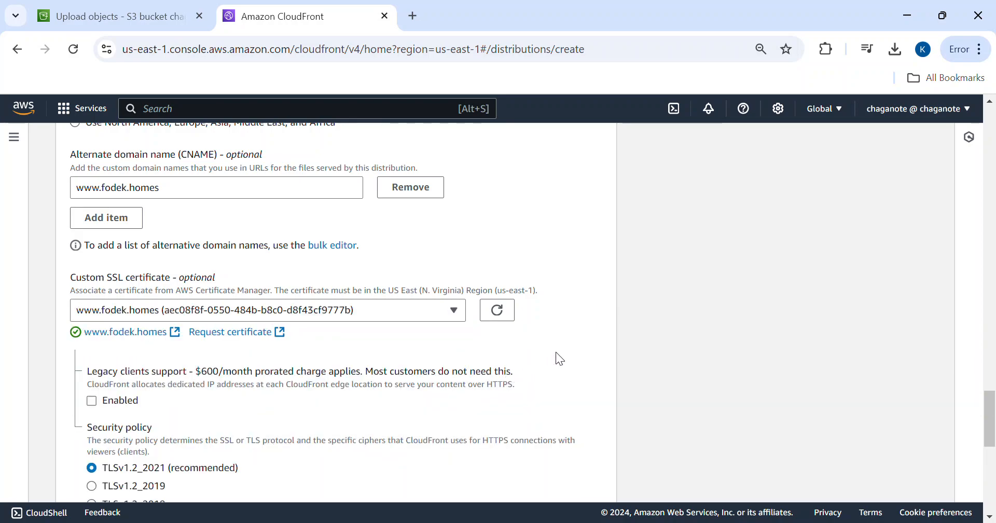
scroll(535, 358, down, 2)
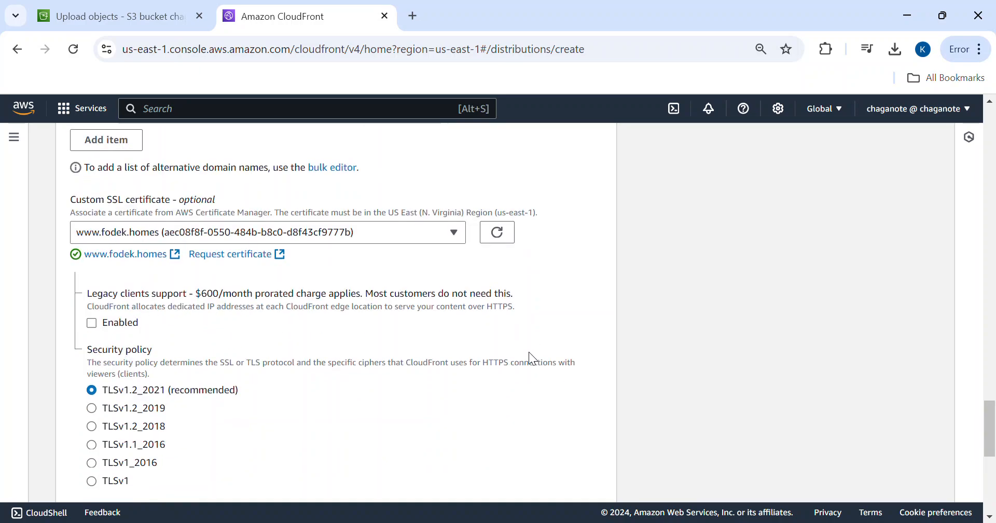
scroll(532, 358, down, 2)
scroll(437, 346, down, 2)
scroll(432, 338, up, 6)
click(454, 313)
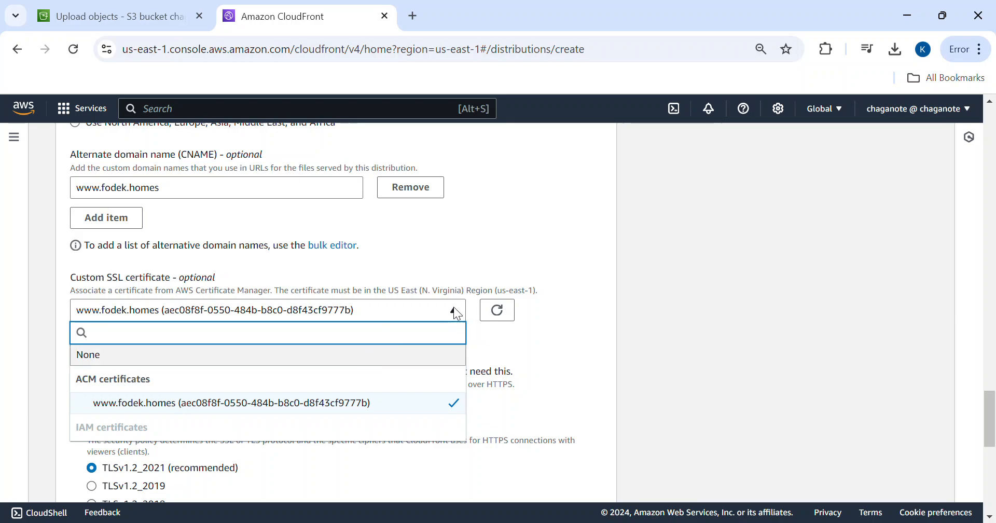
click(456, 313)
scroll(498, 377, down, 2)
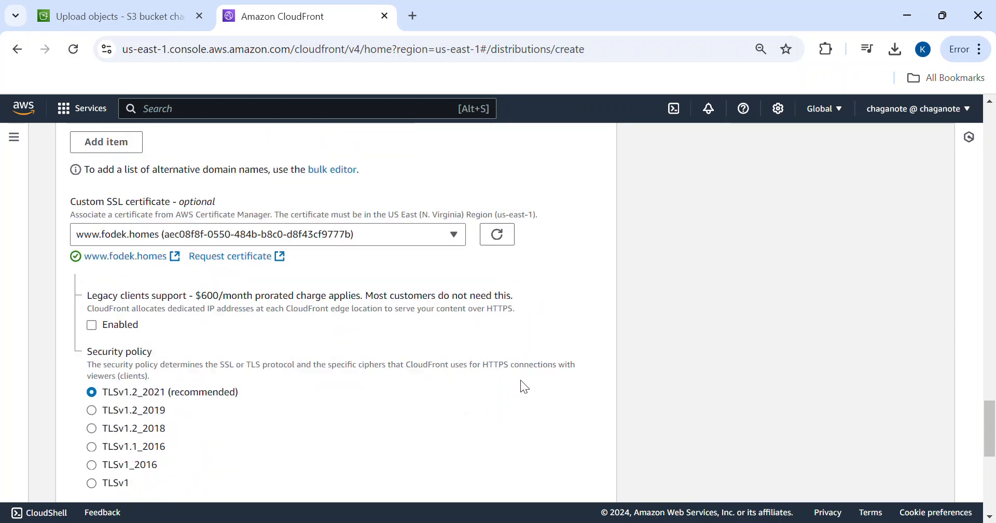
scroll(522, 382, down, 6)
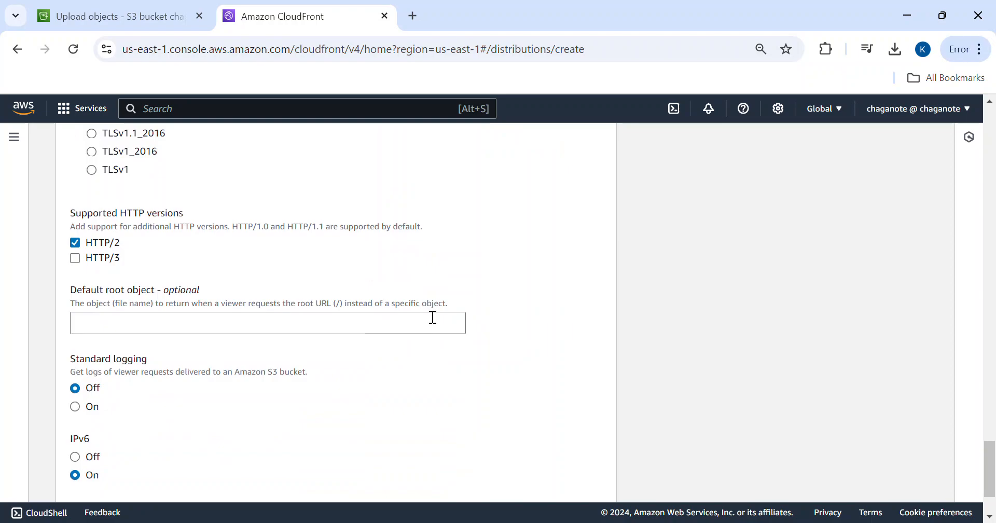
Set index.html as the default root object and create distribution E2JB55Q2OT7KW2.
click(163, 324)
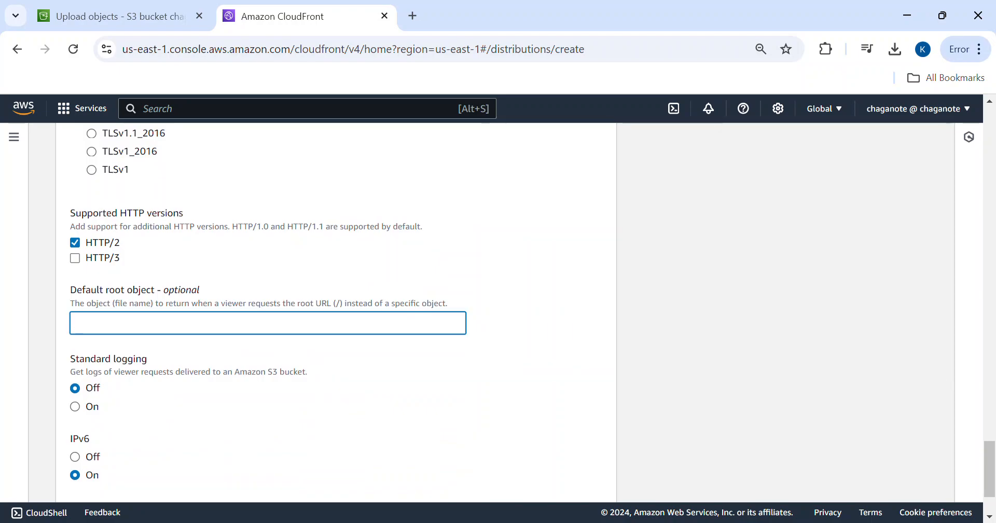
text(index.html)
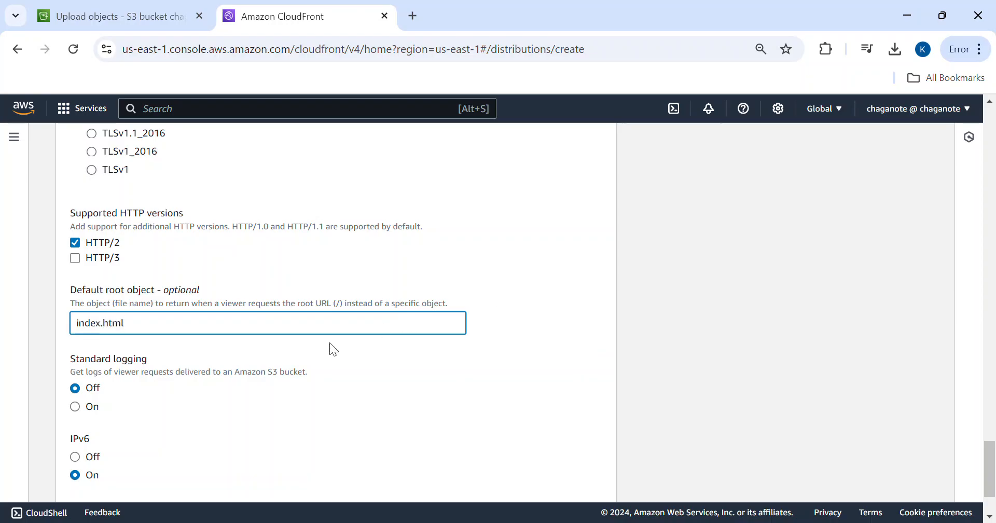
scroll(330, 343, down, 2)
scroll(446, 365, up, 3)
scroll(446, 362, down, 3)
click(568, 486)
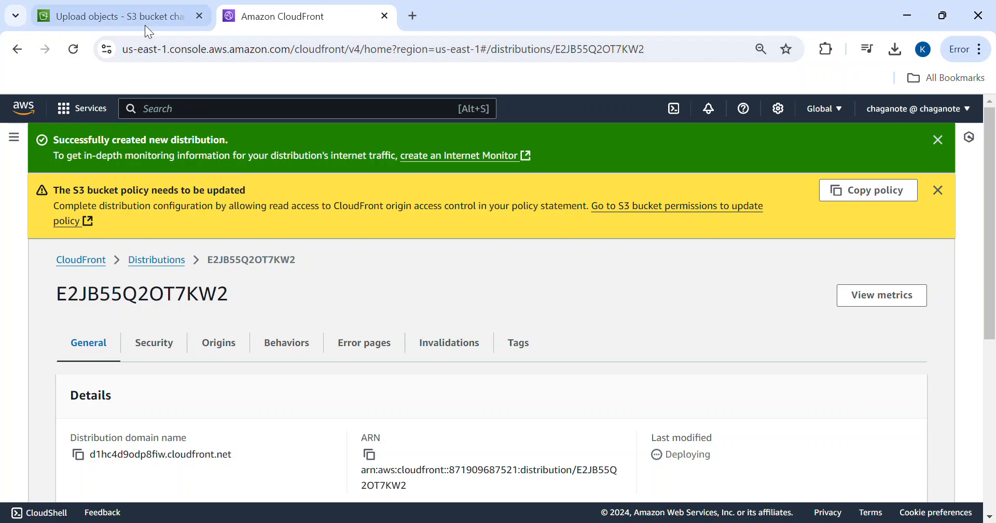
Copy CloudFront's suggested S3 bucket policy statement, then close the S3 upload status page.
click(113, 20)
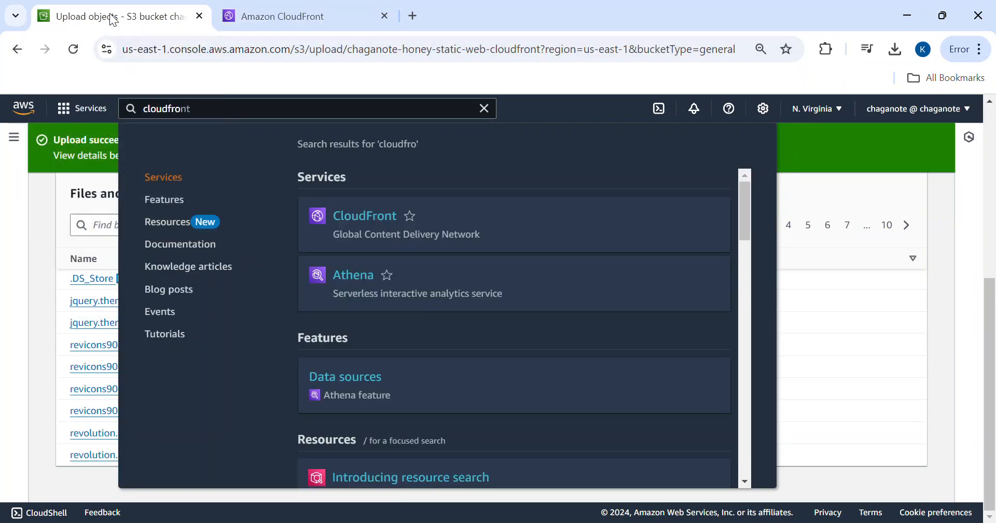
click(836, 357)
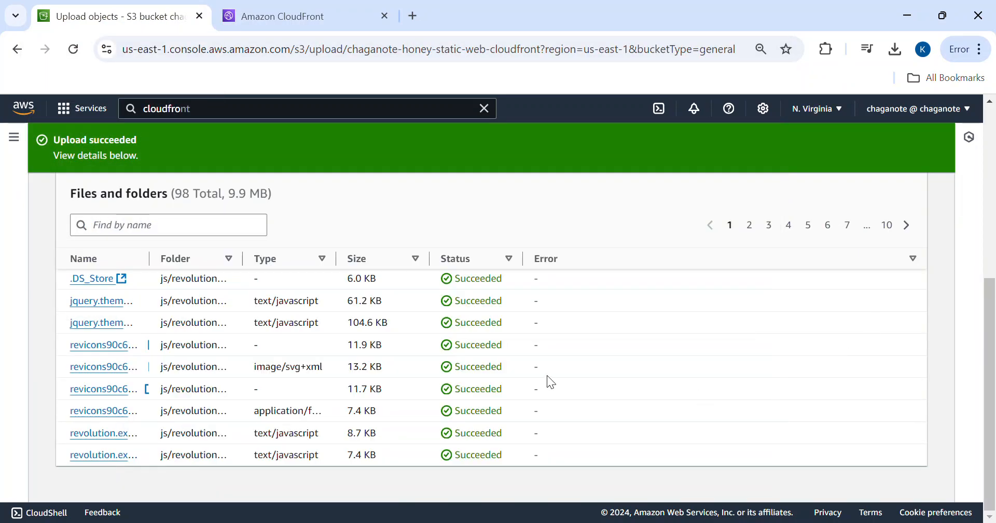
scroll(550, 382, up, 5)
scroll(549, 381, down, 5)
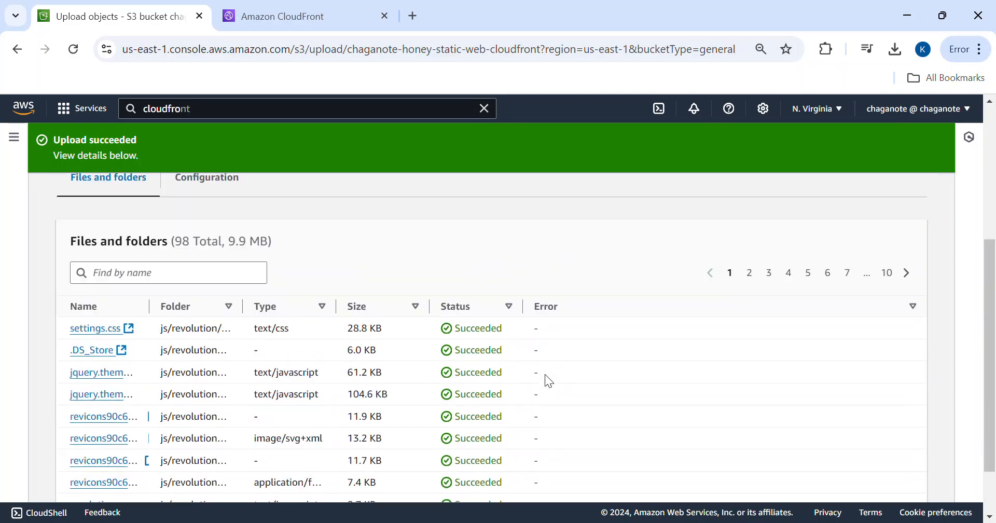
scroll(545, 375, up, 5)
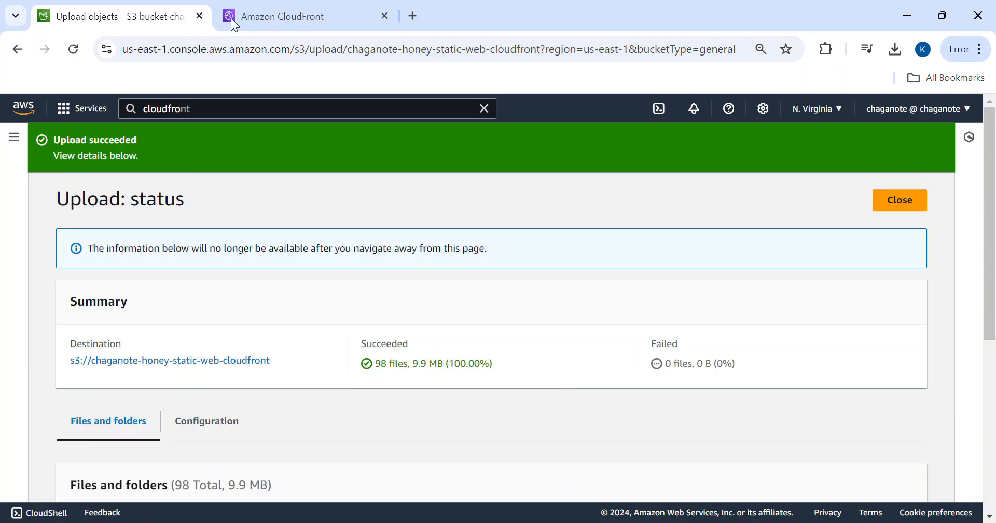
click(309, 13)
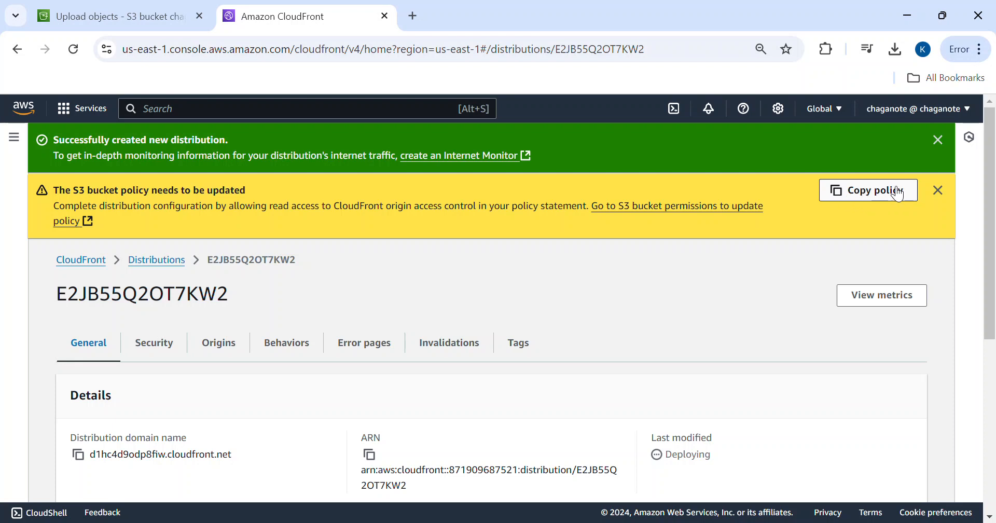
click(836, 201)
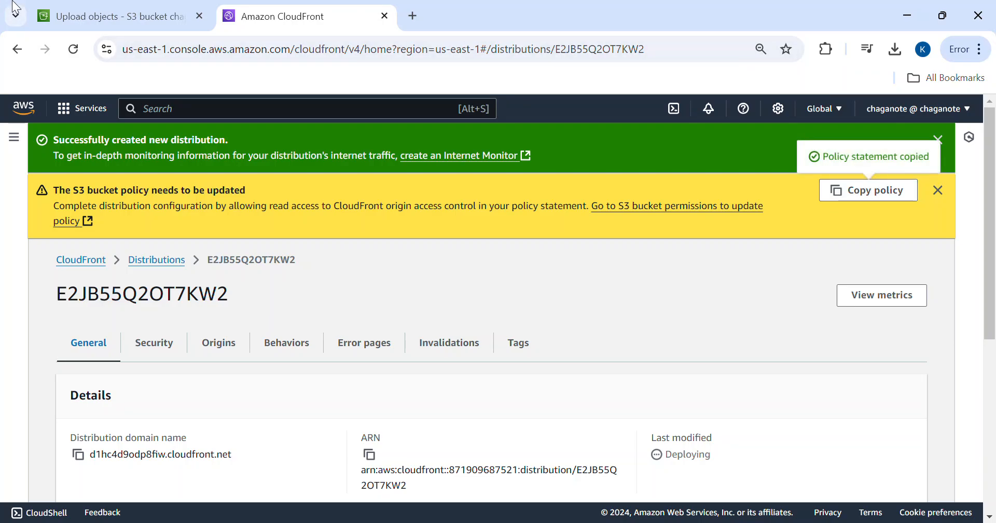
click(97, 21)
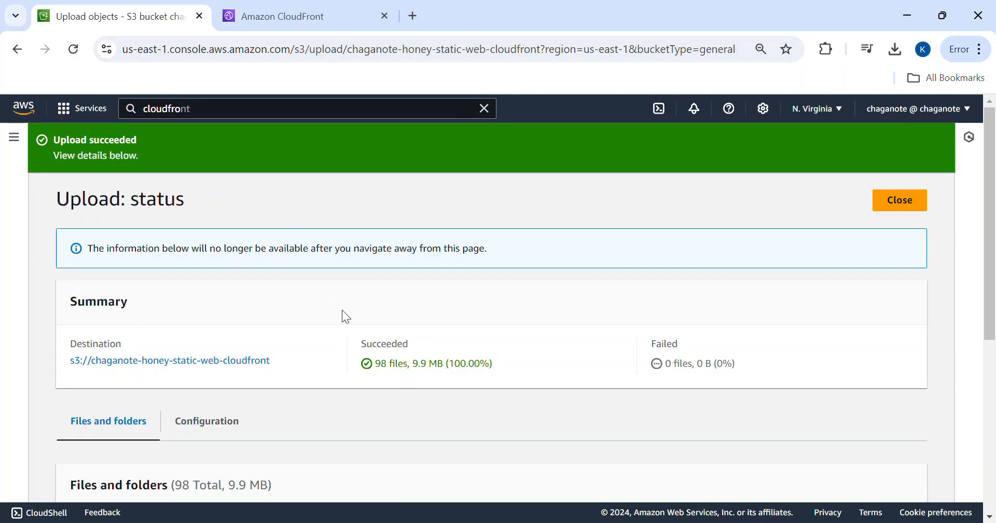
click(899, 205)
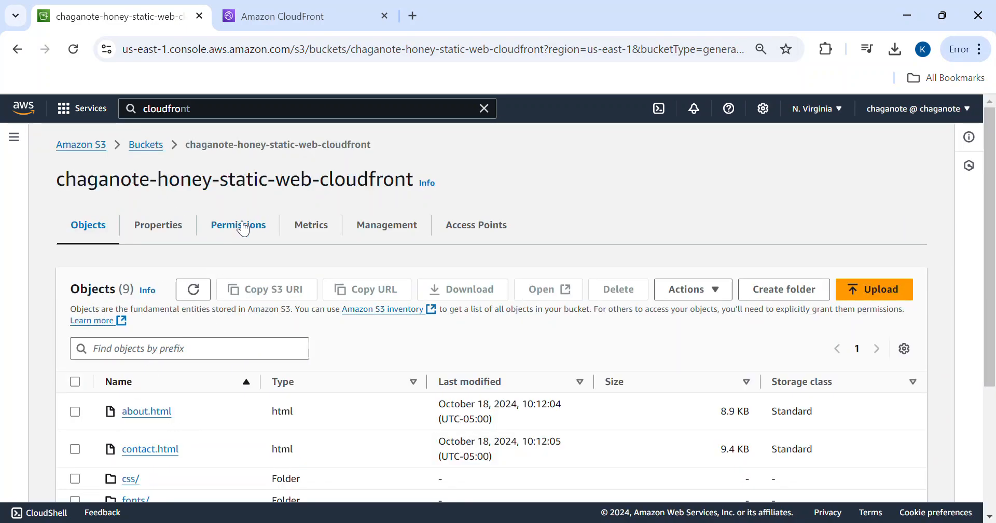
Paste the copied CloudFront statement into the bucket's policy editor under Permissions.
click(238, 235)
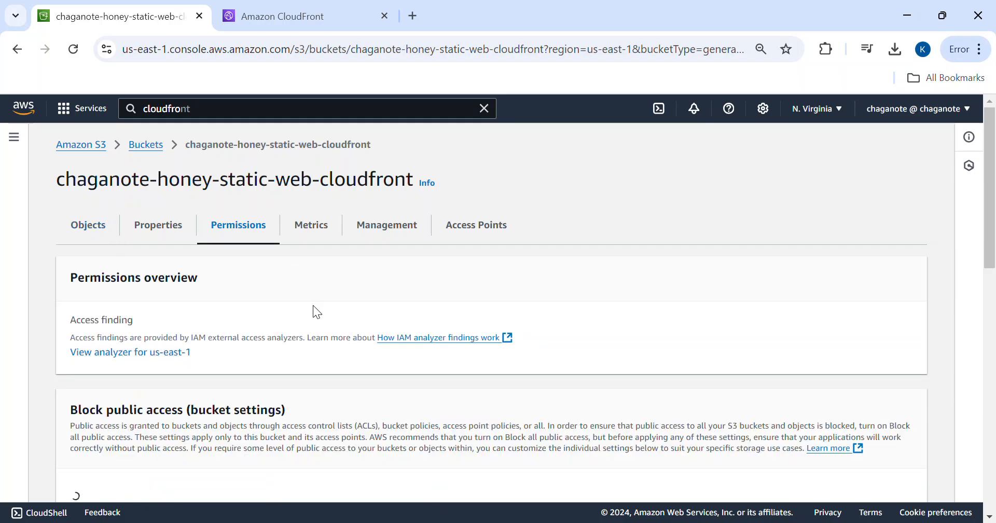
scroll(309, 311, down, 7)
scroll(303, 319, down, 2)
scroll(173, 181, up, 3)
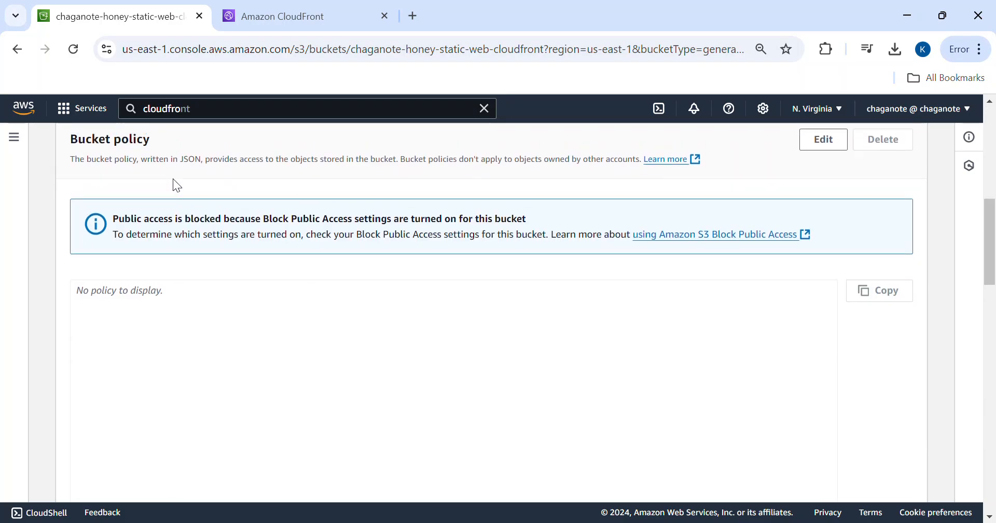
drag(150, 284, 66, 285)
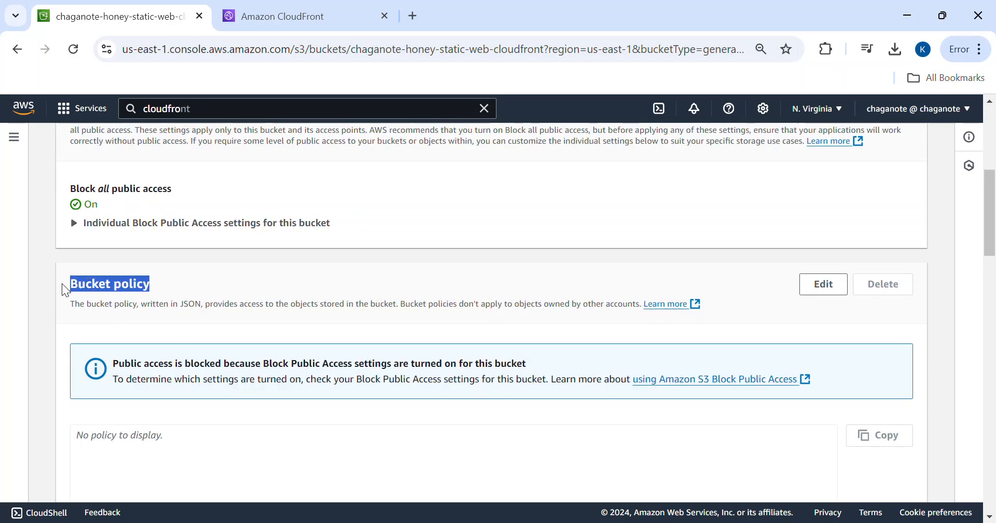
click(821, 291)
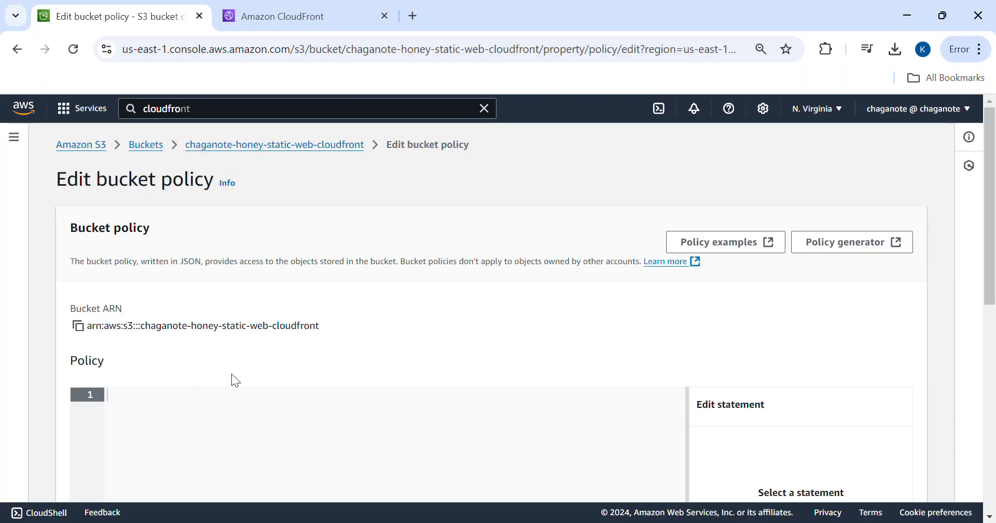
scroll(232, 378, down, 3)
right_click(128, 239)
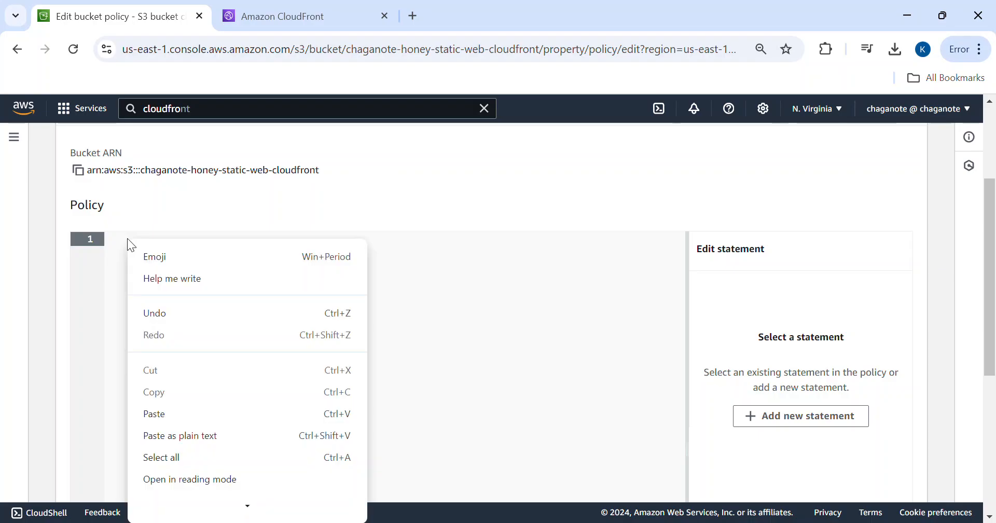
click(164, 416)
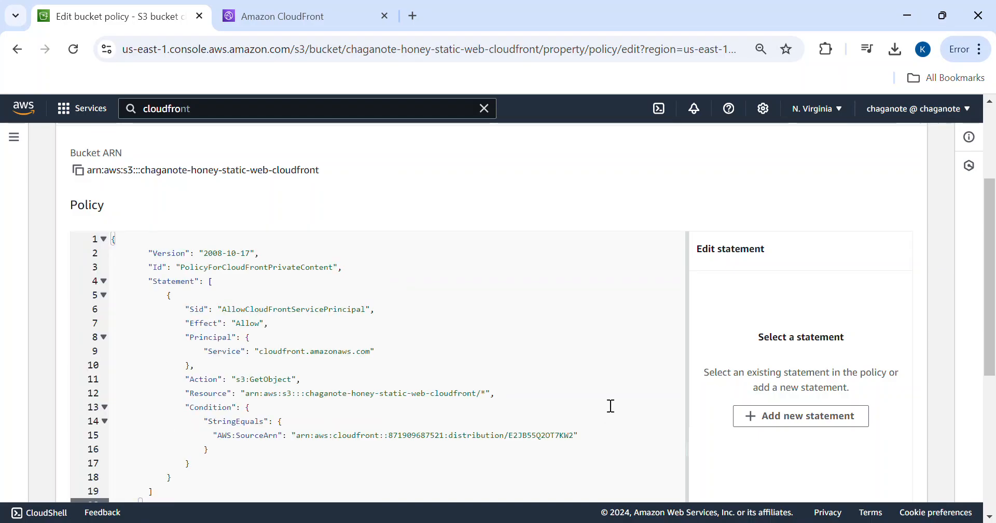
scroll(612, 406, down, 5)
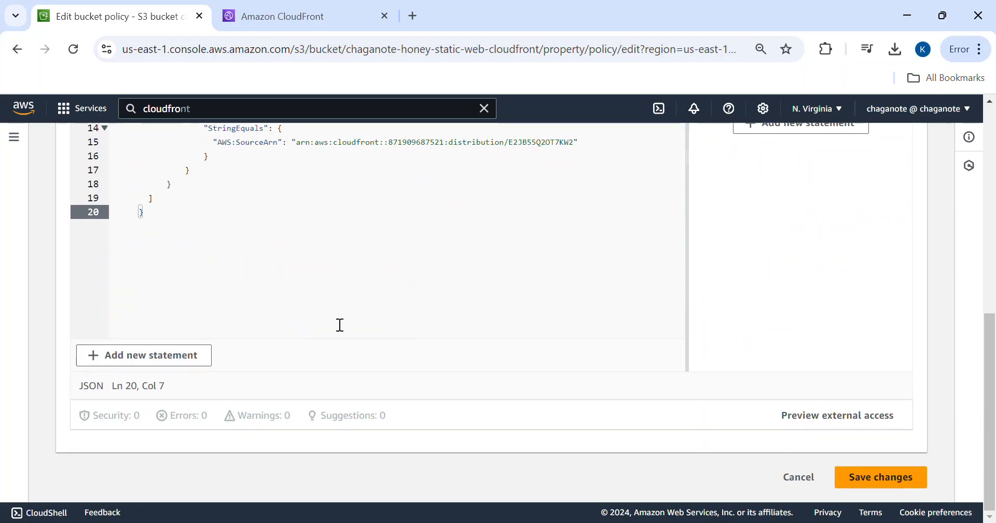
scroll(338, 325, up, 5)
scroll(338, 324, up, 1)
scroll(323, 370, down, 2)
scroll(249, 342, up, 2)
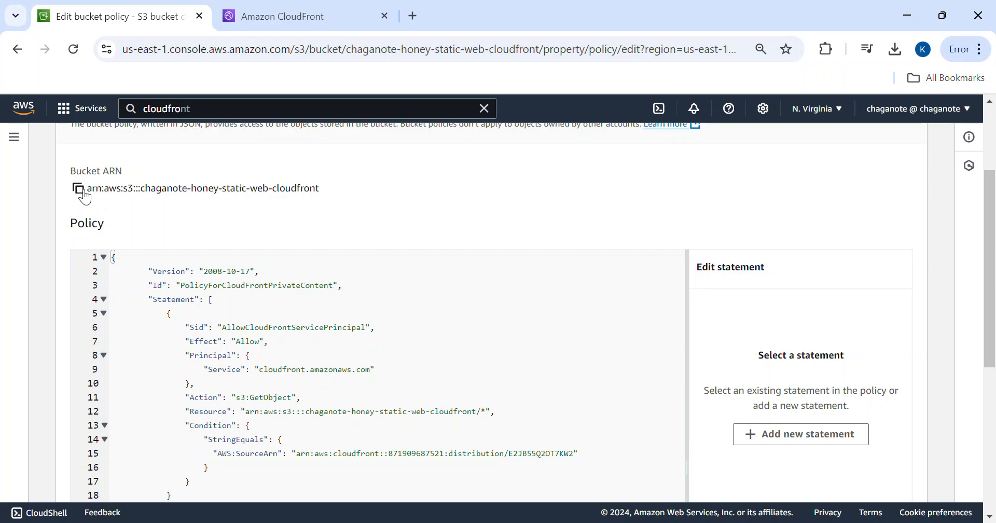
Check the bucket and E2JB55Q2OT7KW2 distribution ARNs in the policy, then save it.
drag(89, 192, 338, 199)
drag(297, 453, 501, 451)
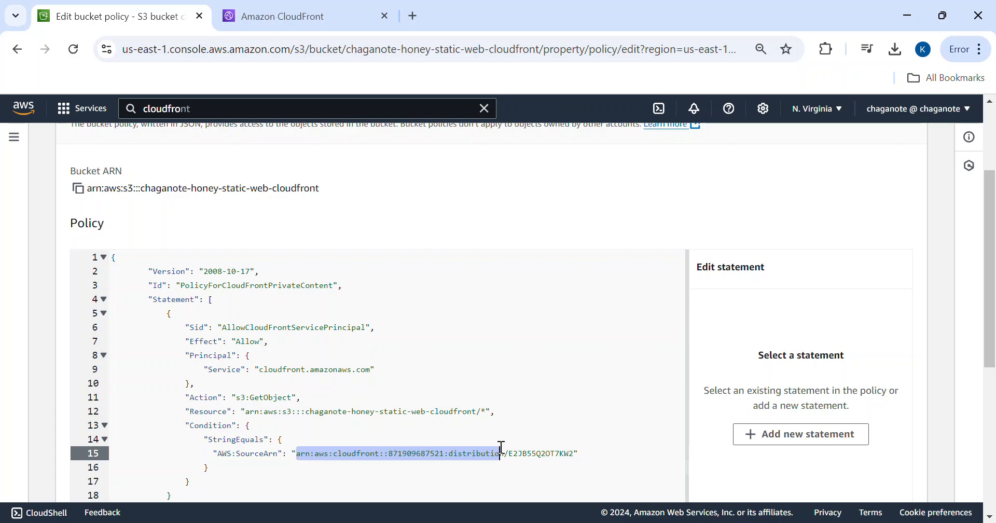
drag(500, 452, 502, 452)
click(483, 412)
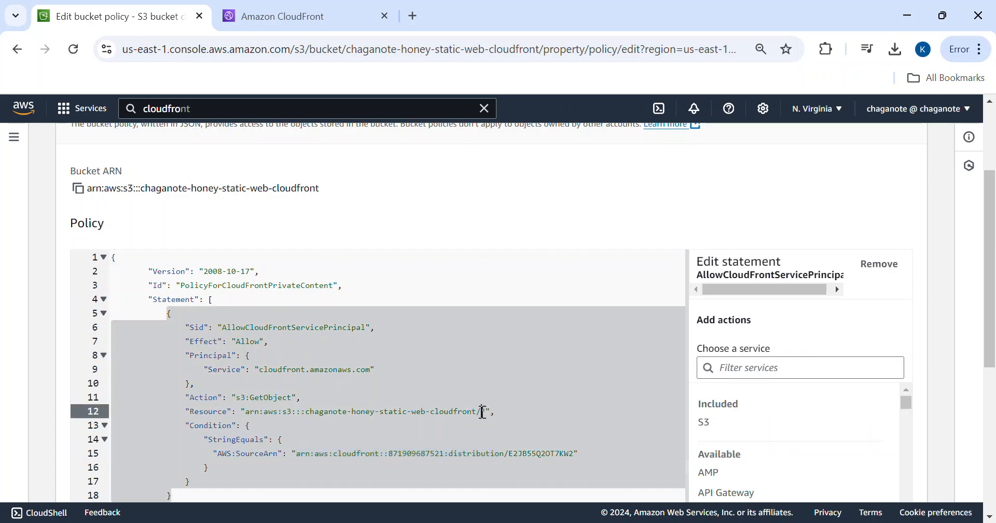
drag(479, 412, 247, 412)
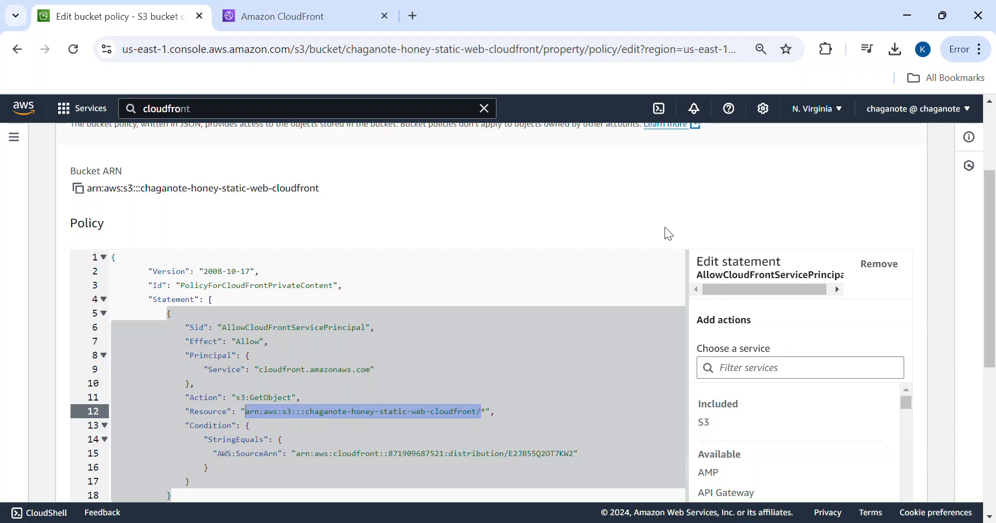
scroll(608, 363, down, 5)
click(880, 480)
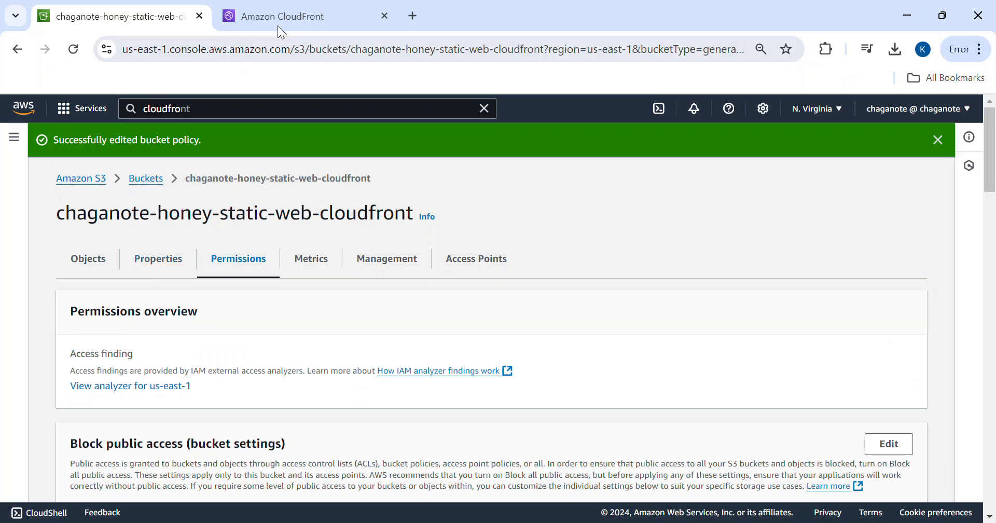
Return to CloudFront distribution E2JB55Q2OT7KW2 and confirm it has finished deploying.
mouse_move(286, 11)
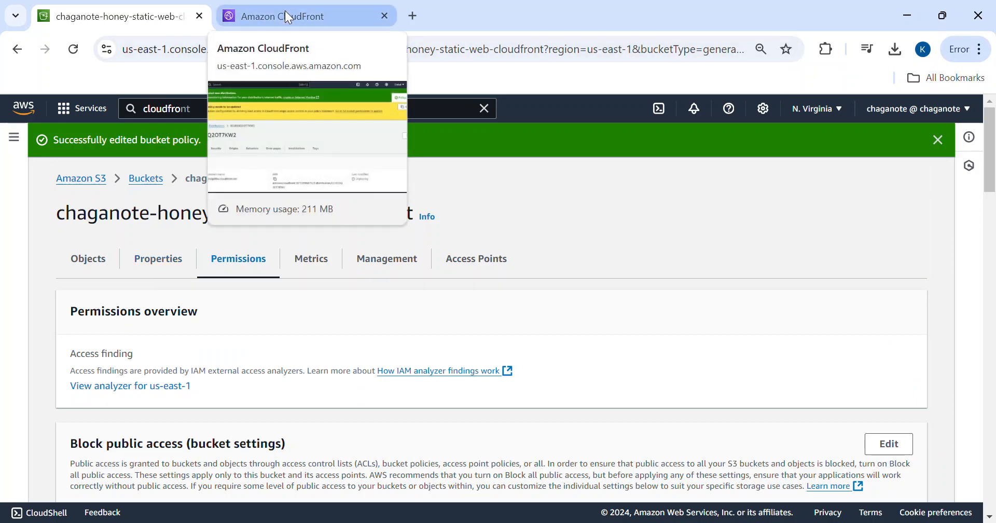
click(288, 17)
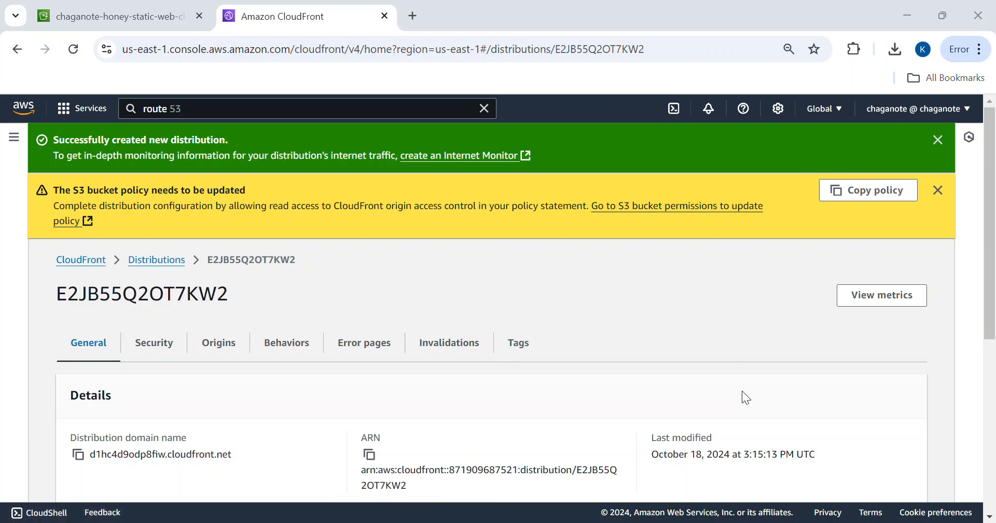
scroll(714, 399, down, 2)
scroll(713, 401, up, 1)
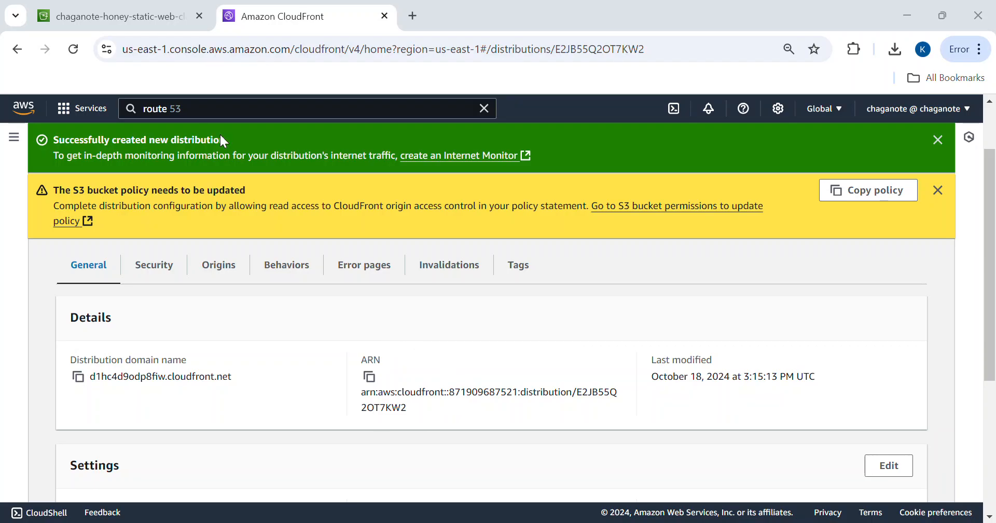
Search the console for 'route' and open Route 53 in a new browser tab.
click(239, 105)
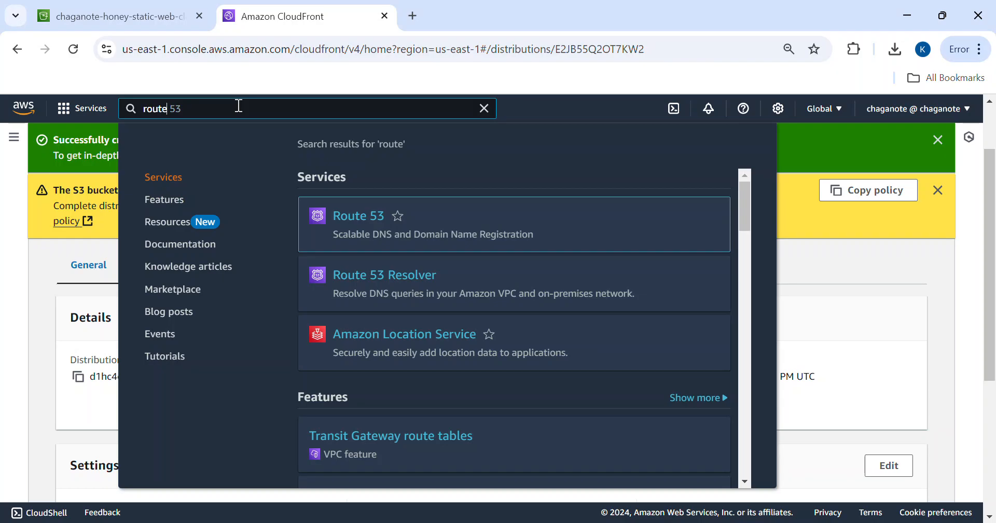
key(shift+Left)
key(shift+Left)
key(shift+Left)
key(shift+Left)
key(shift+Left)
text(route)
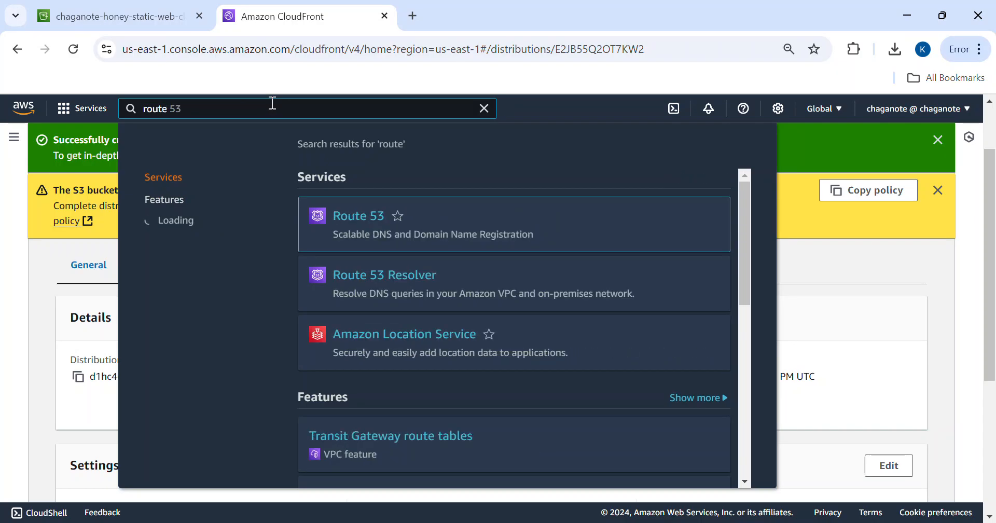
right_click(353, 218)
click(414, 233)
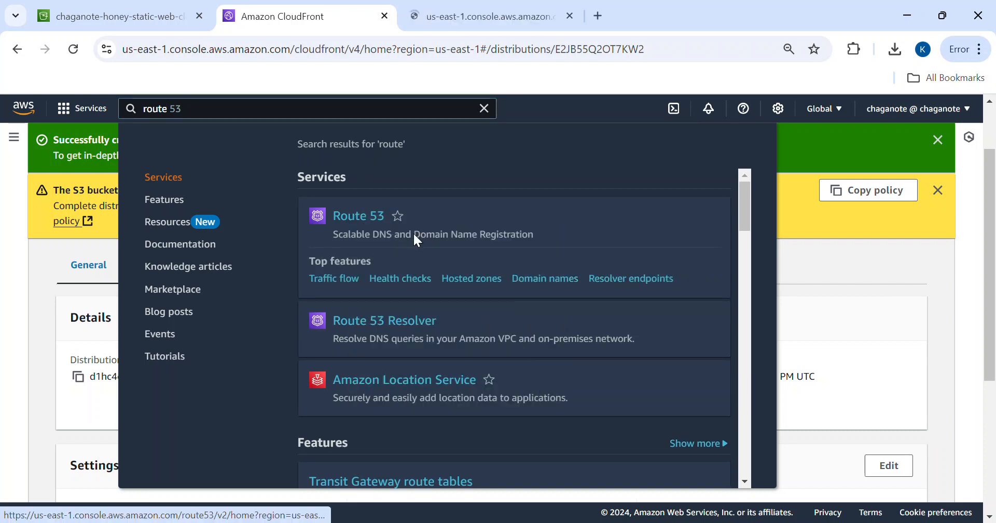
click(506, 19)
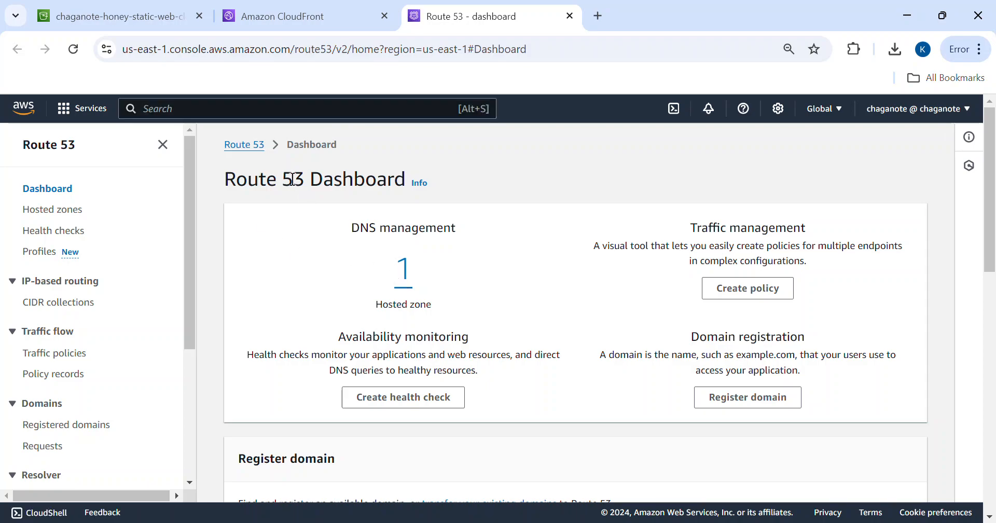
Browse to the Route 53 Dashboard showing 1 hosted zone.
click(251, 147)
scroll(523, 303, down, 5)
scroll(387, 298, up, 5)
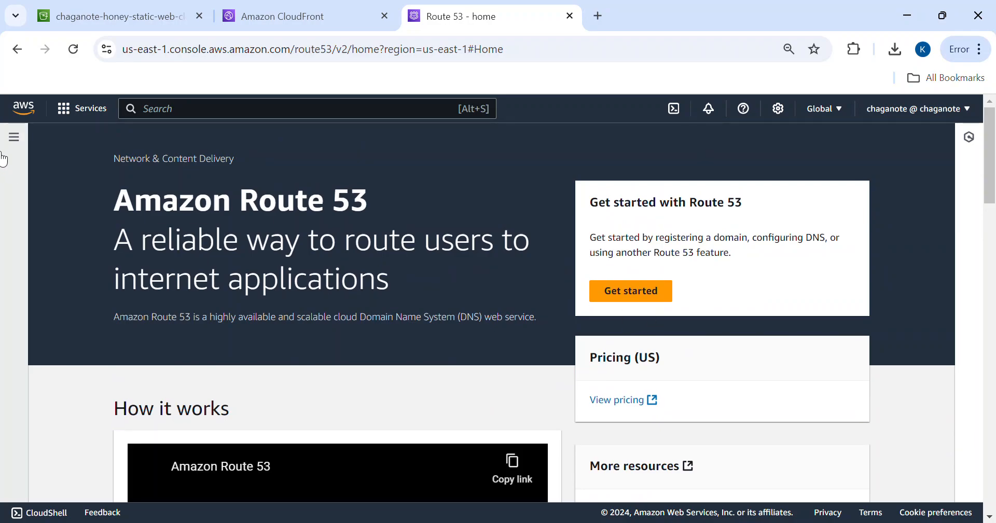
click(633, 292)
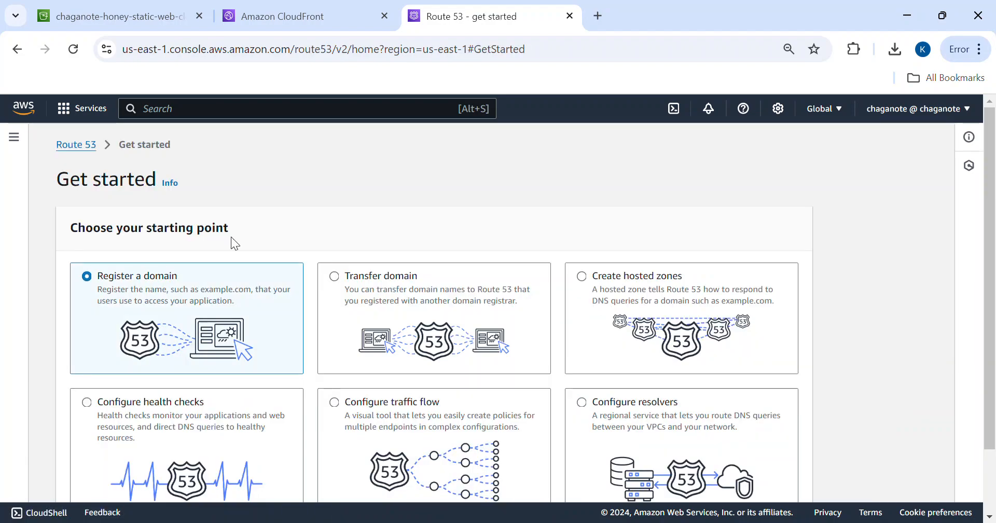
click(73, 146)
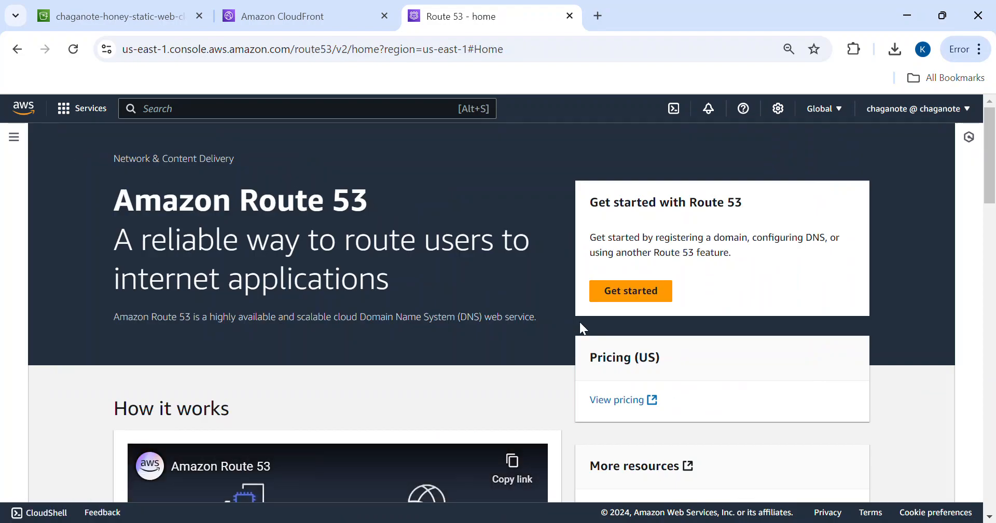
scroll(583, 347, down, 10)
scroll(515, 348, down, 9)
scroll(515, 348, up, 3)
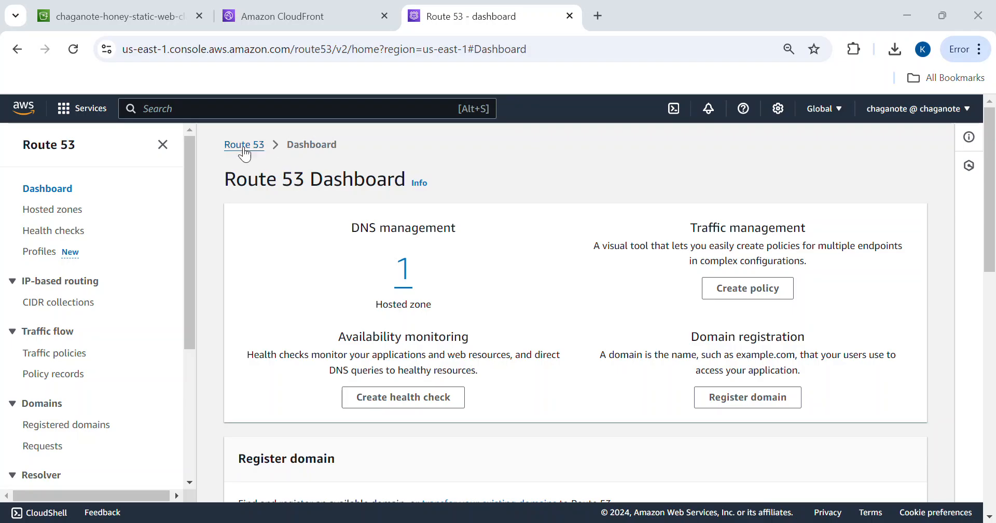
Open the fodek.homes hosted zone and start creating a new record.
click(401, 282)
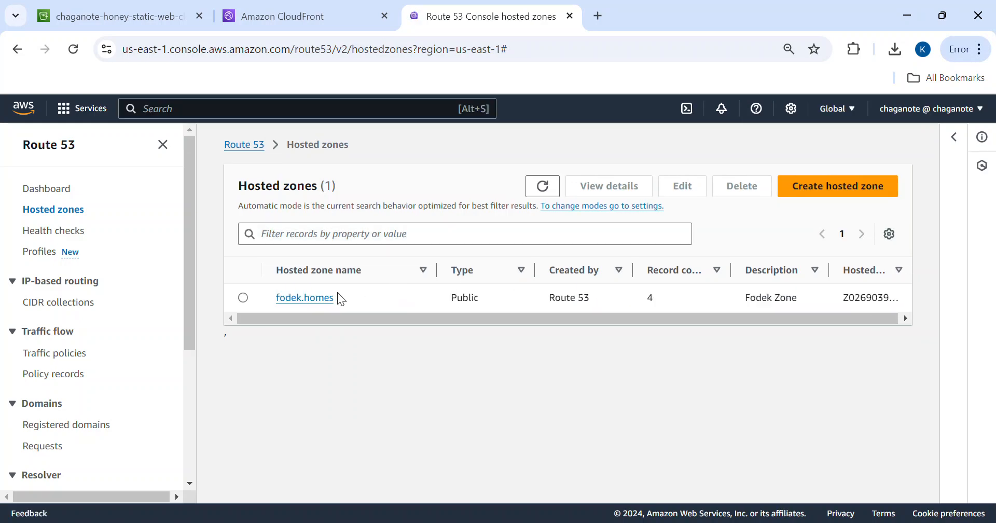
click(292, 298)
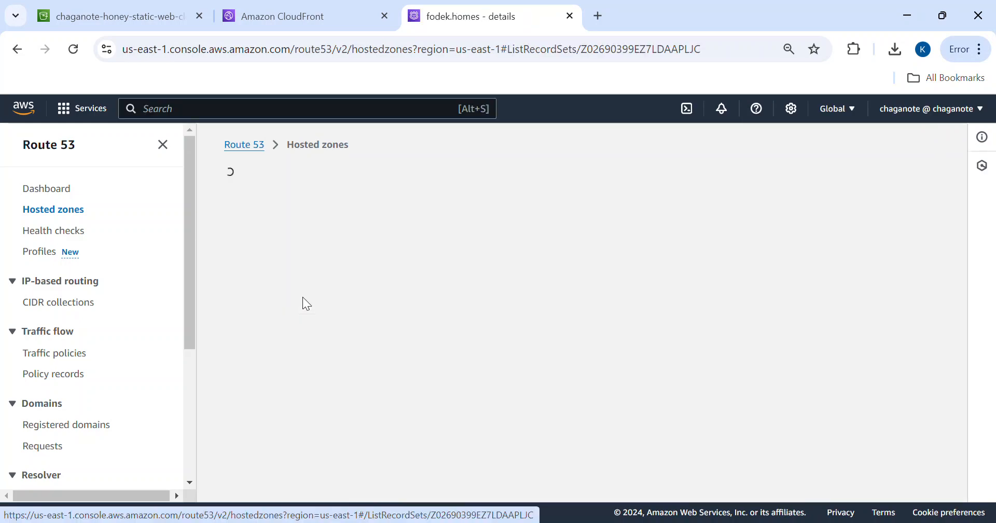
scroll(353, 301, down, 1)
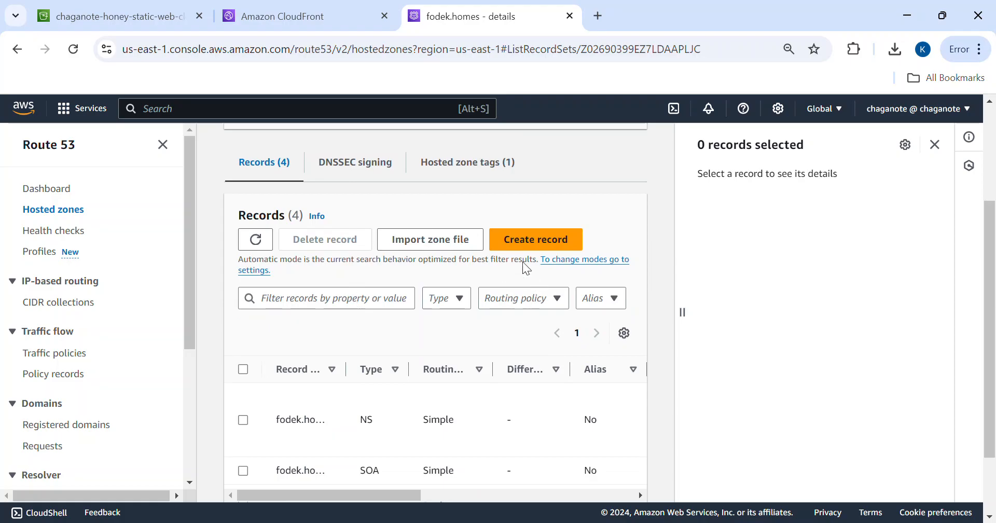
click(536, 241)
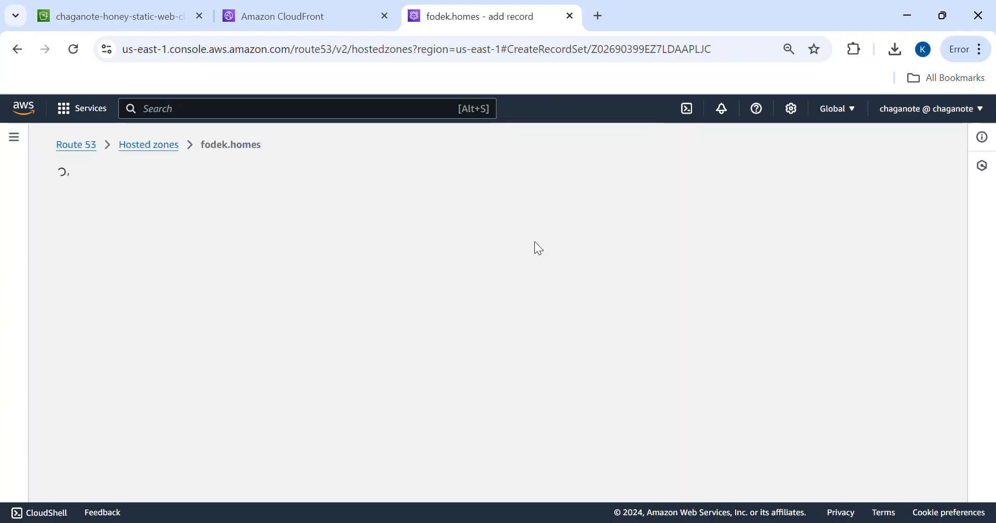
Create the www A record aliased to CloudFront distribution d1hc4d9odp8fiw.cloudfront.net.
text(www)
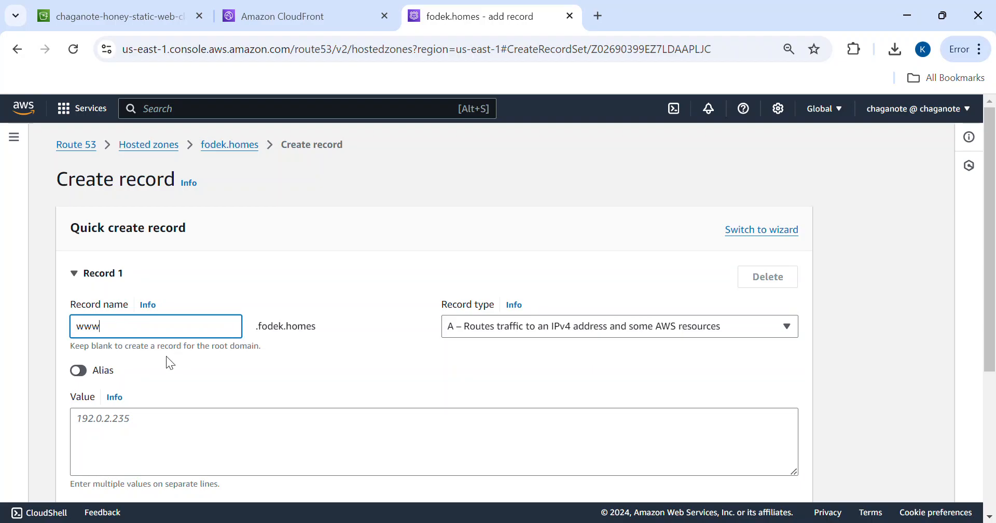
click(78, 371)
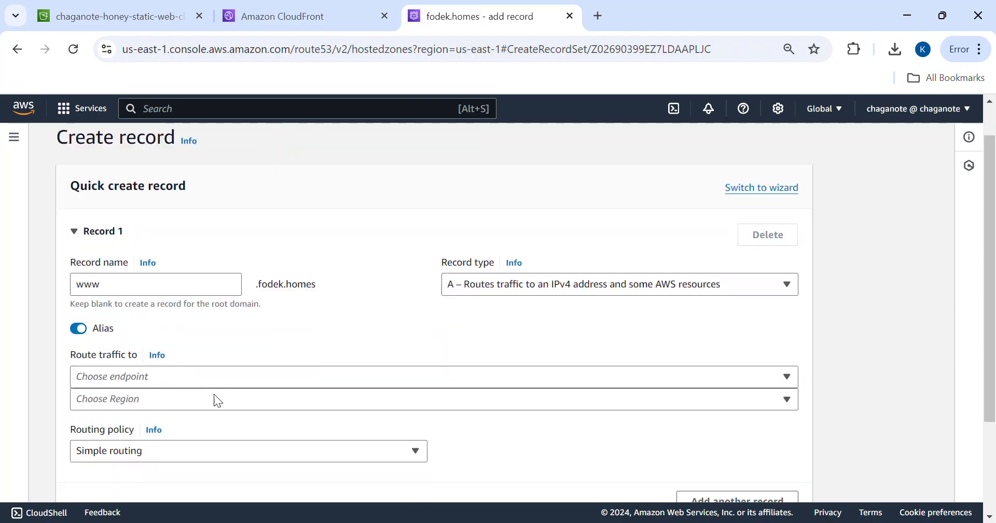
scroll(214, 395, down, 3)
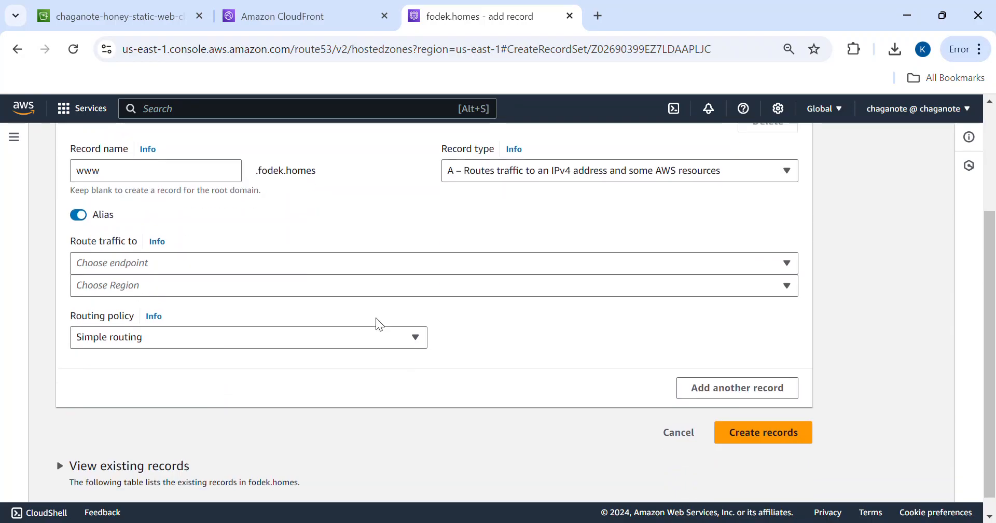
click(546, 269)
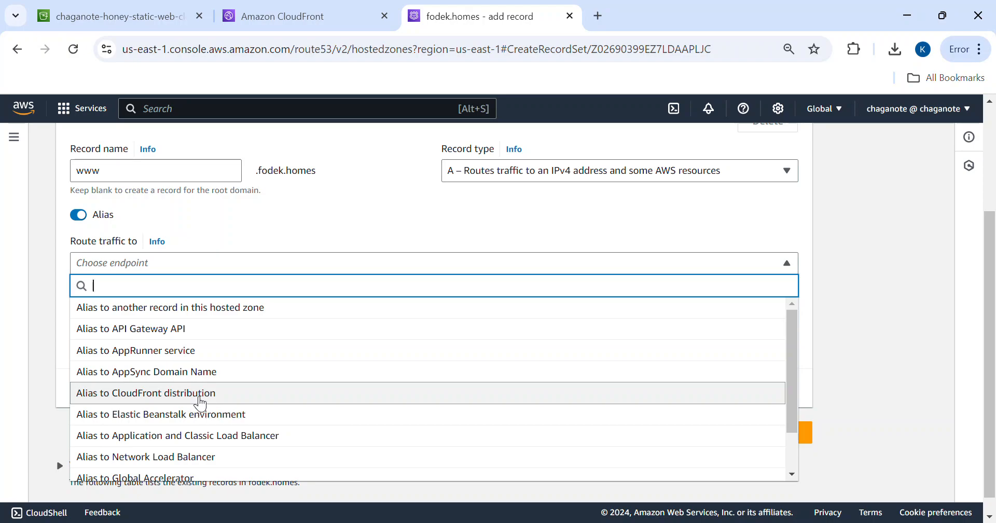
click(200, 398)
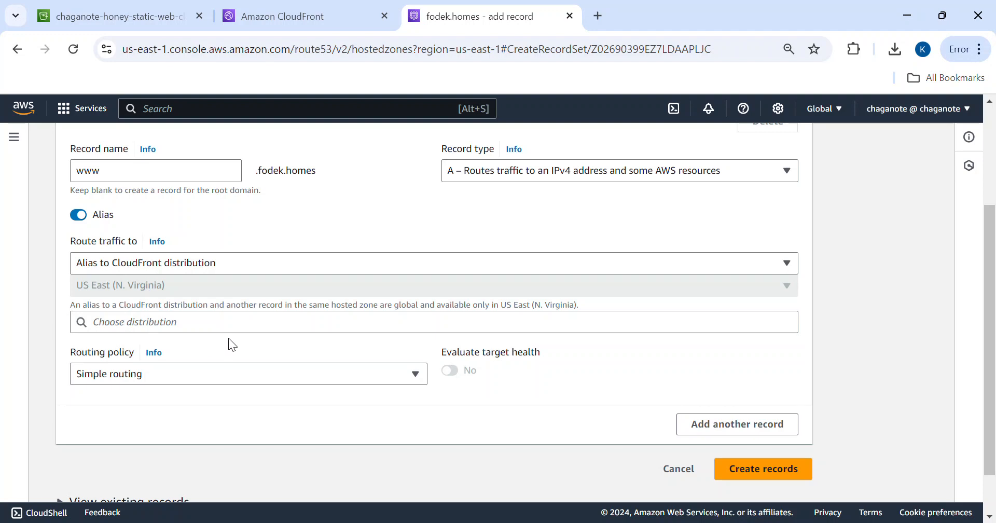
click(254, 325)
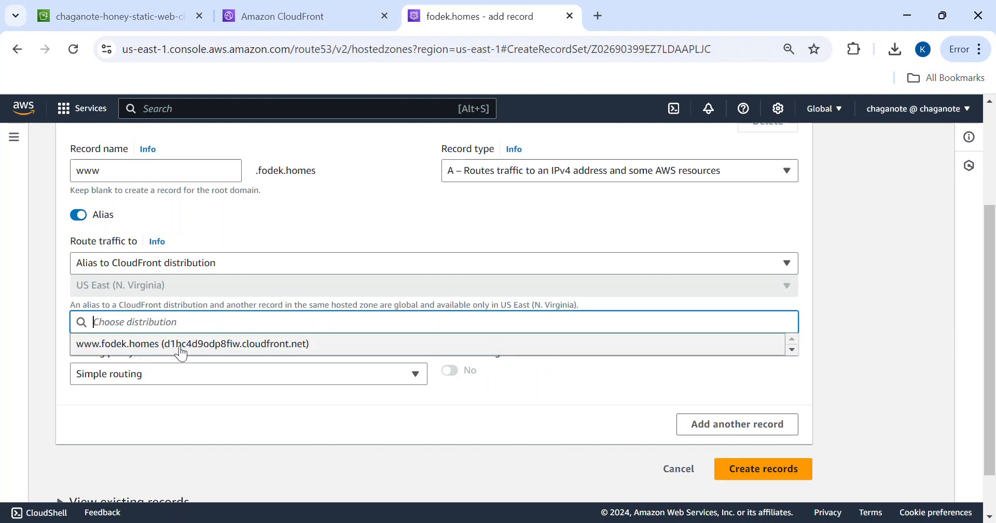
click(181, 344)
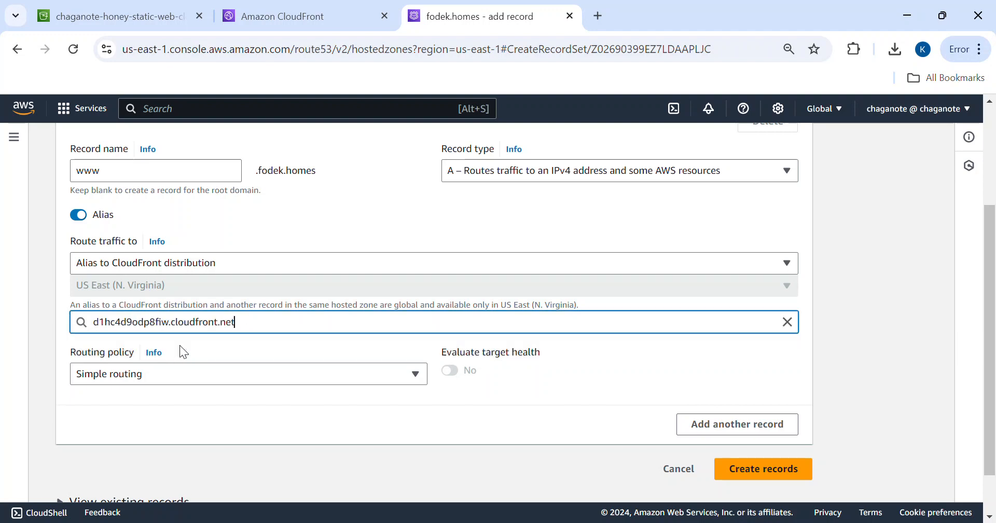
click(766, 470)
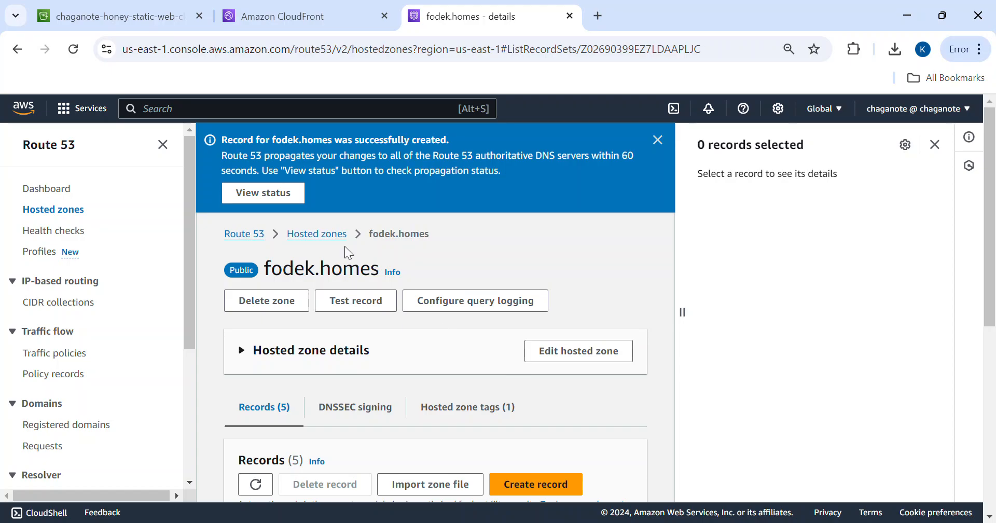
Refresh the www record's change status from PENDING to INSYNC, then return to fodek.homes records.
click(254, 198)
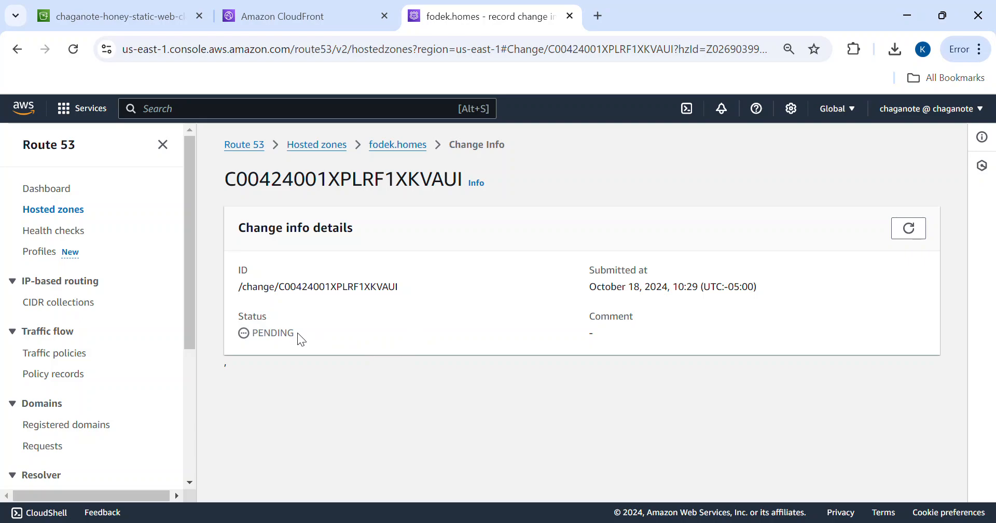
drag(299, 335, 249, 335)
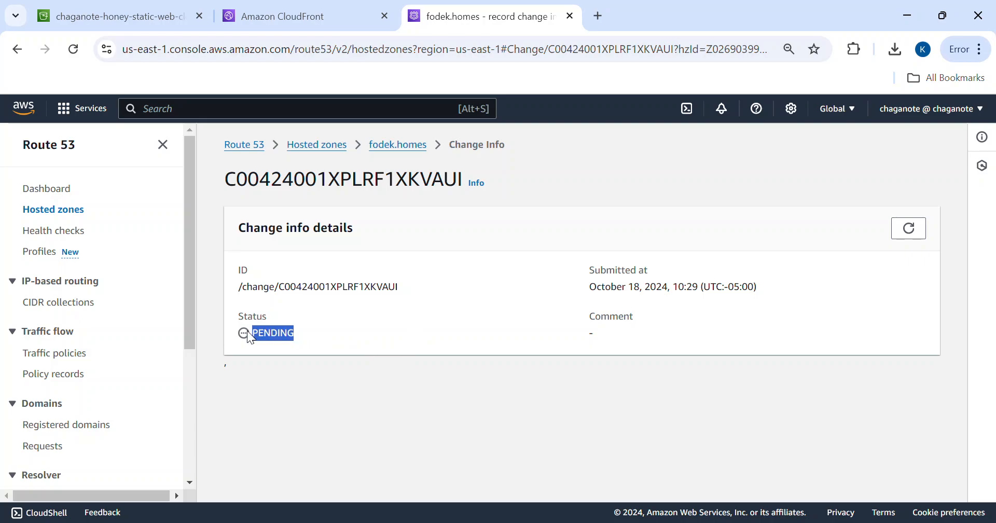
click(909, 232)
click(909, 232)
click(909, 231)
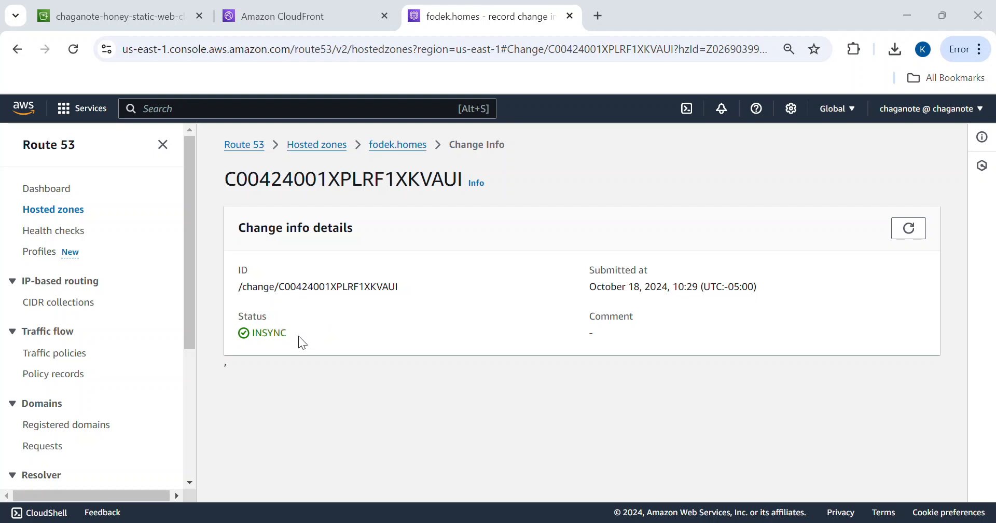
drag(298, 335, 251, 334)
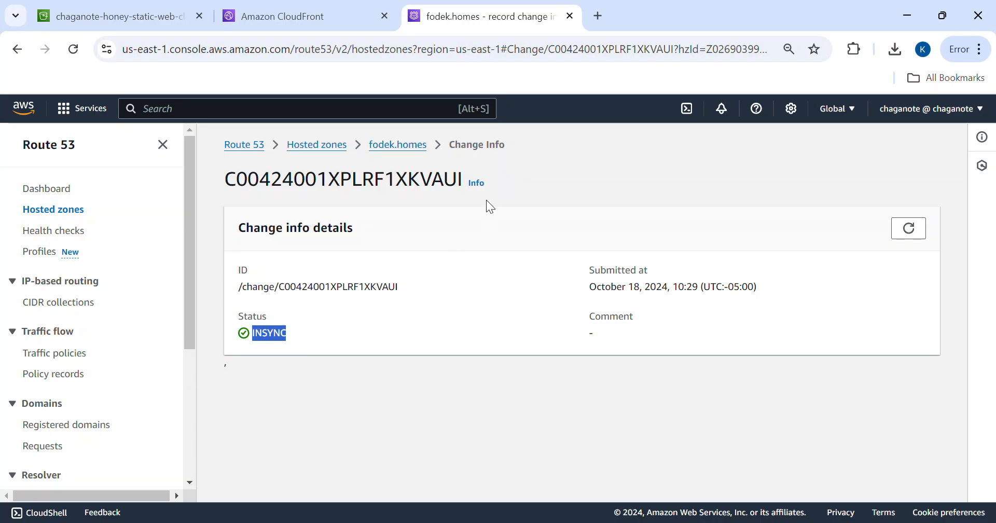
click(405, 149)
scroll(405, 318, down, 3)
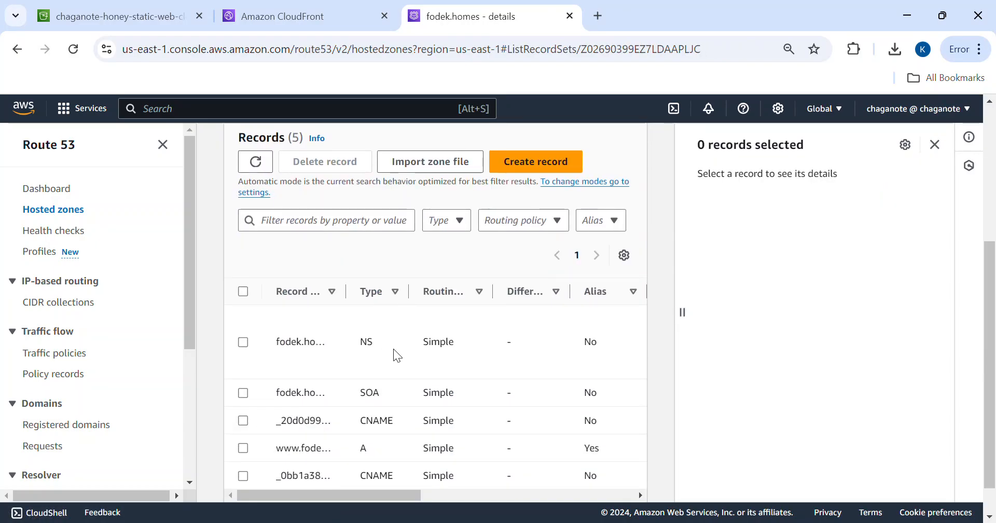
click(244, 452)
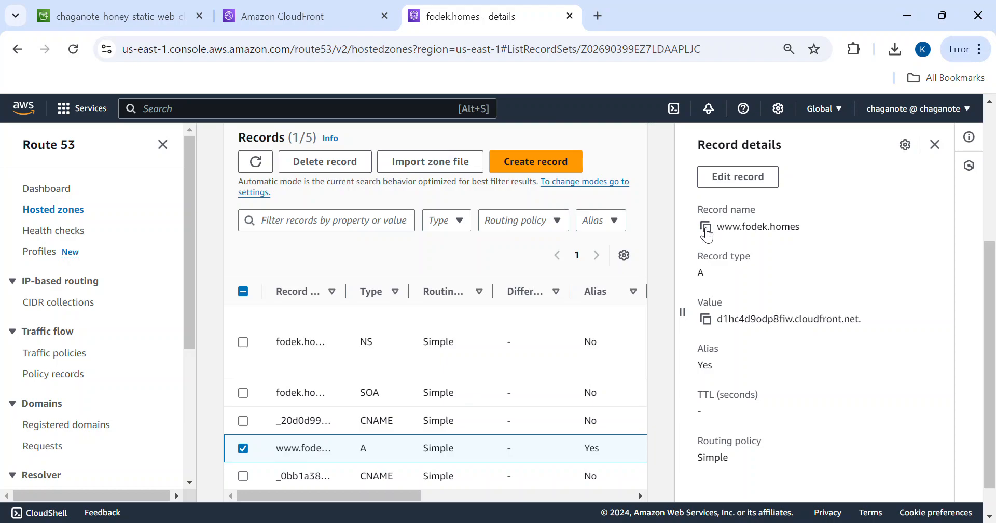
click(706, 229)
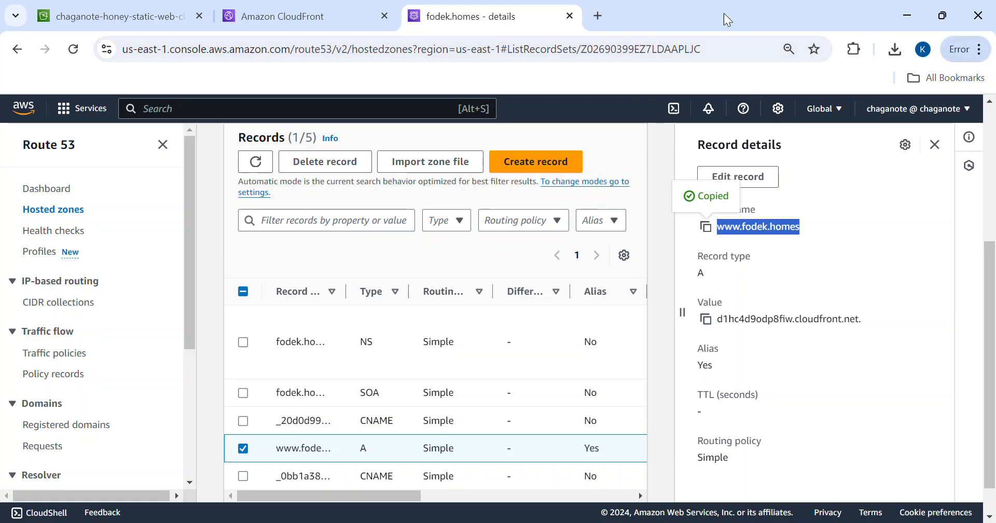
click(598, 16)
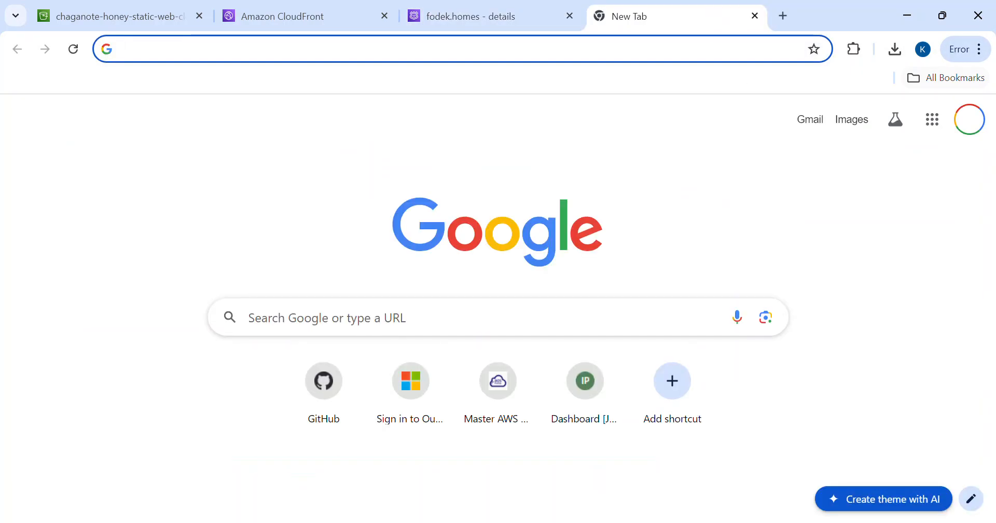
click(979, 51)
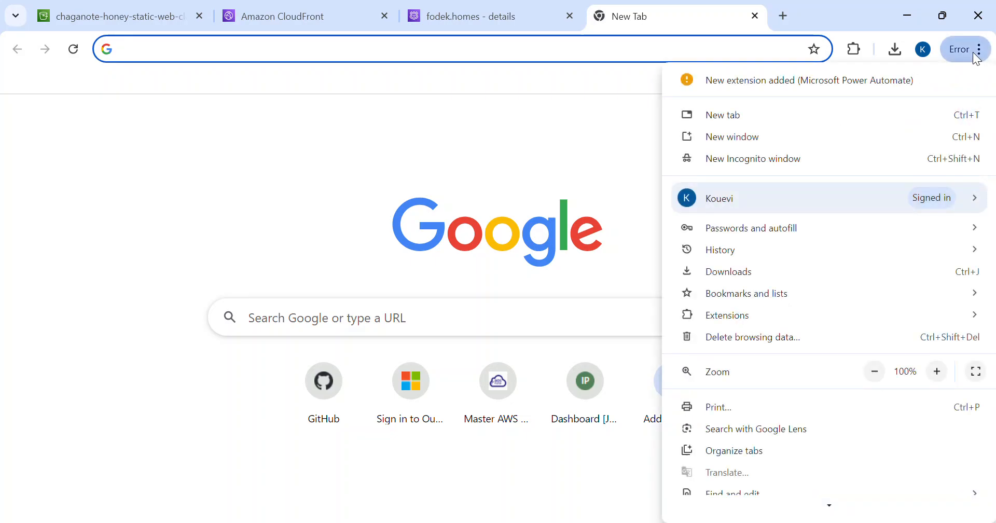
click(760, 161)
click(373, 47)
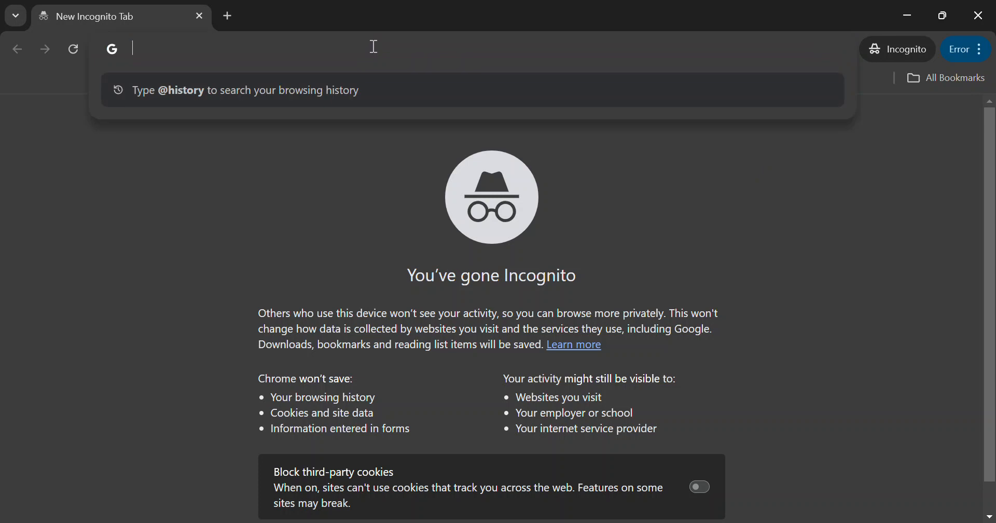
text(www.fodek.homes)
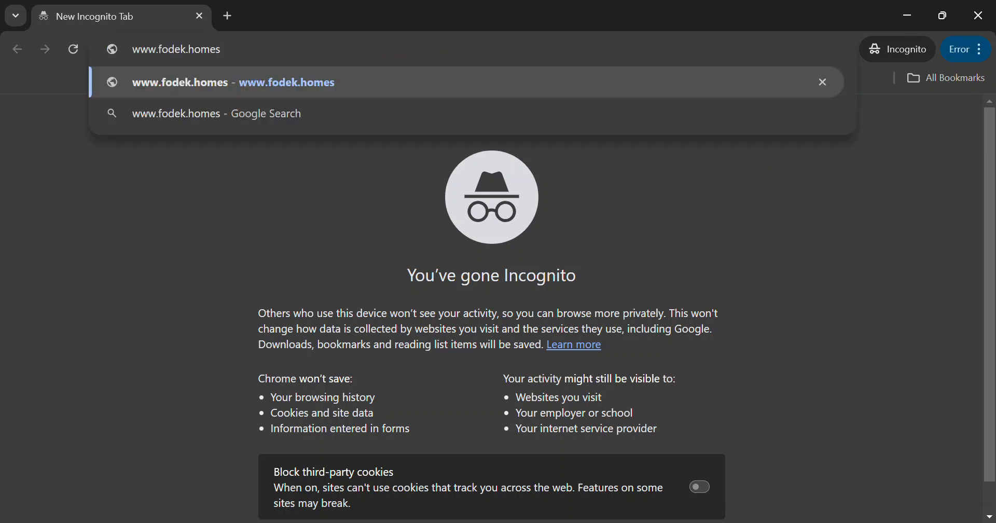
key(Return)
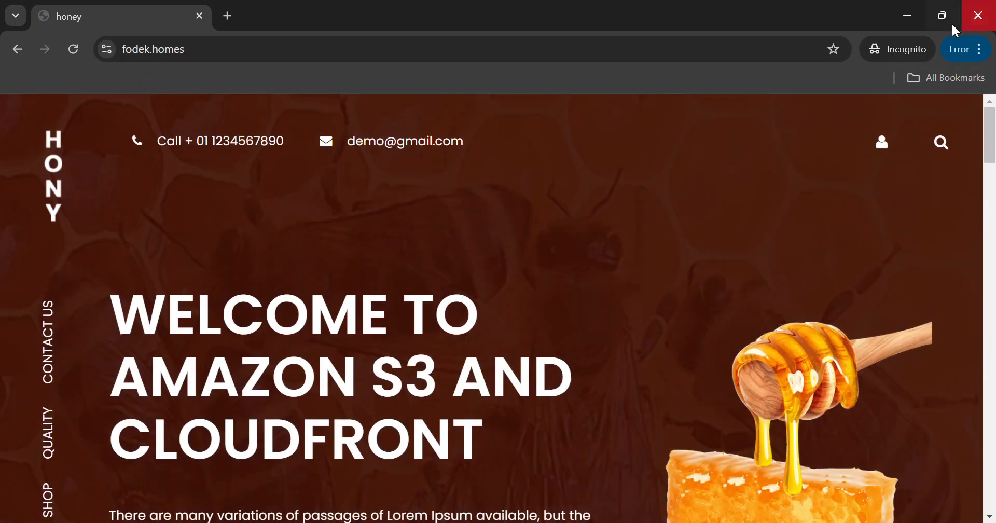
click(227, 16)
click(200, 16)
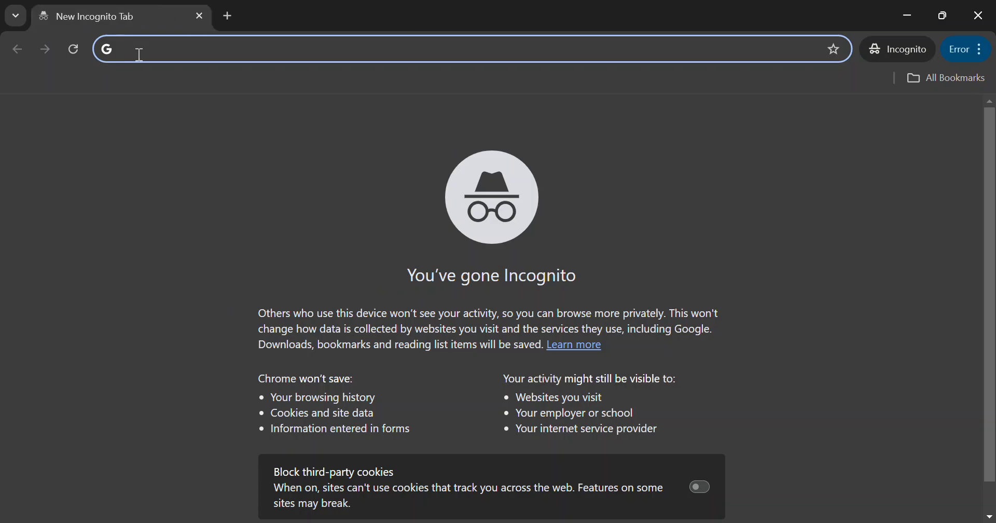
text(www.fodek.homes)
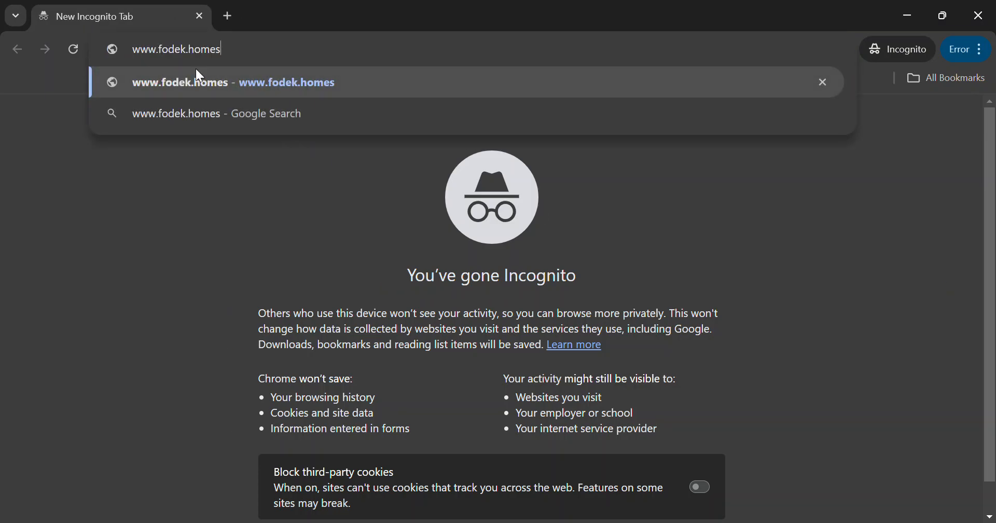
click(263, 82)
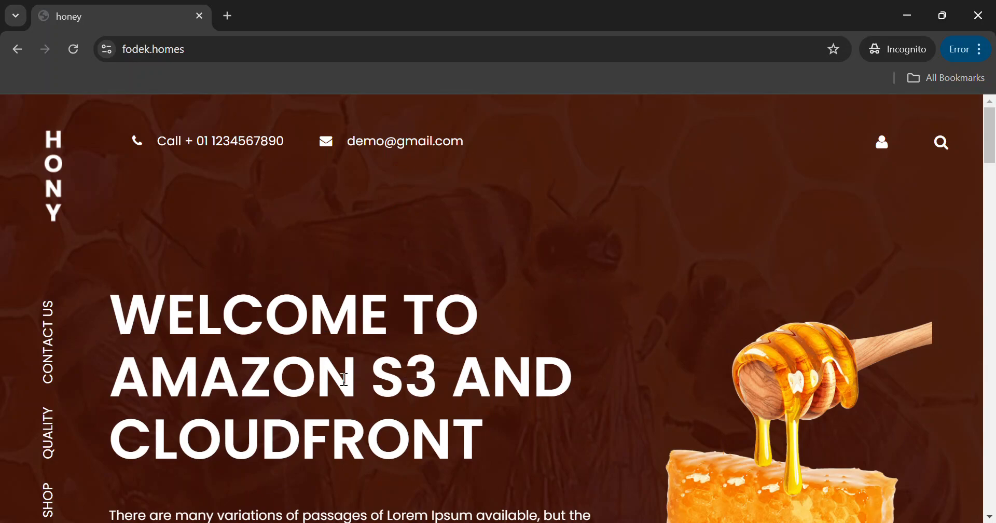
scroll(432, 404, down, 3)
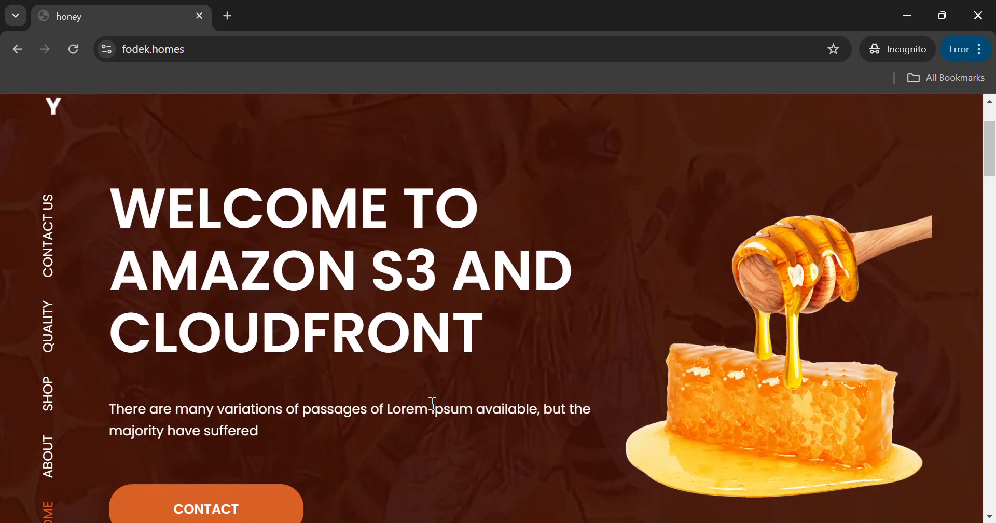
scroll(433, 408, up, 3)
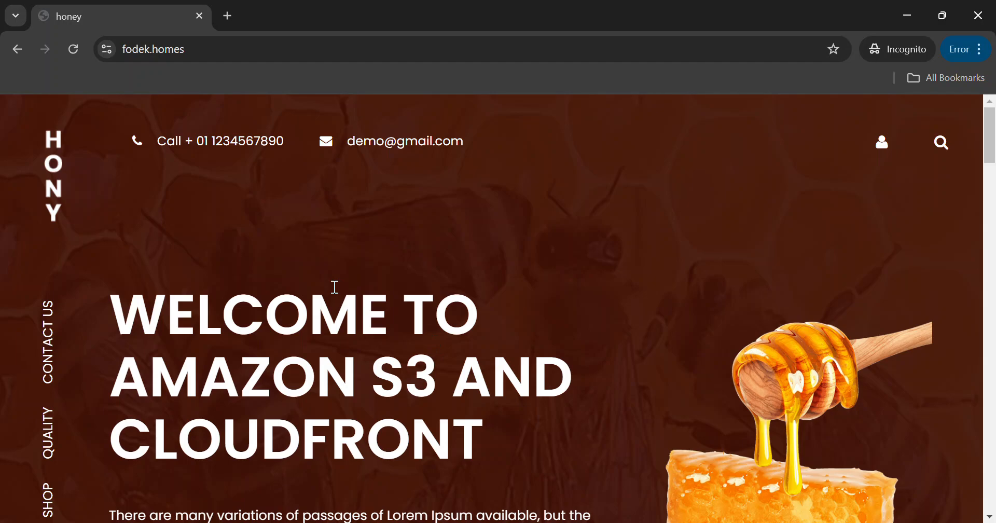
click(106, 54)
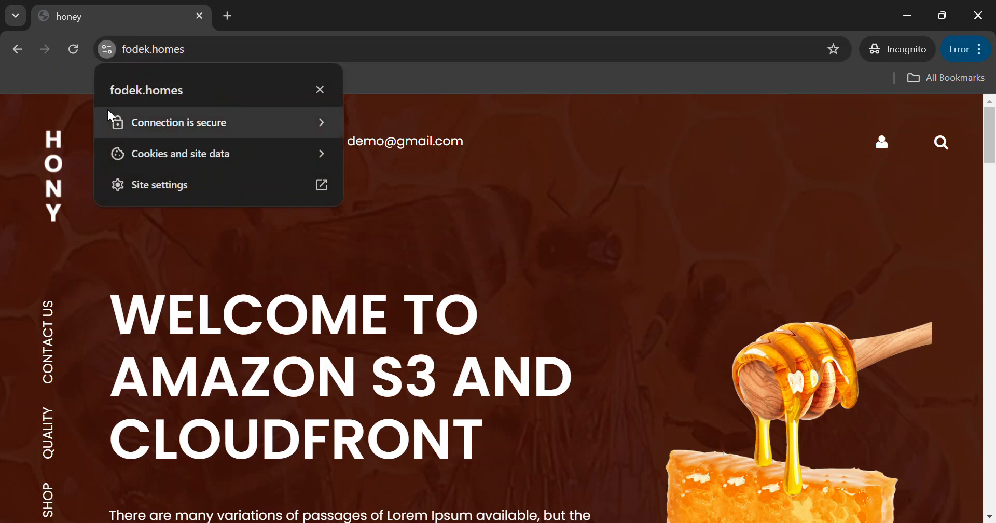
click(535, 239)
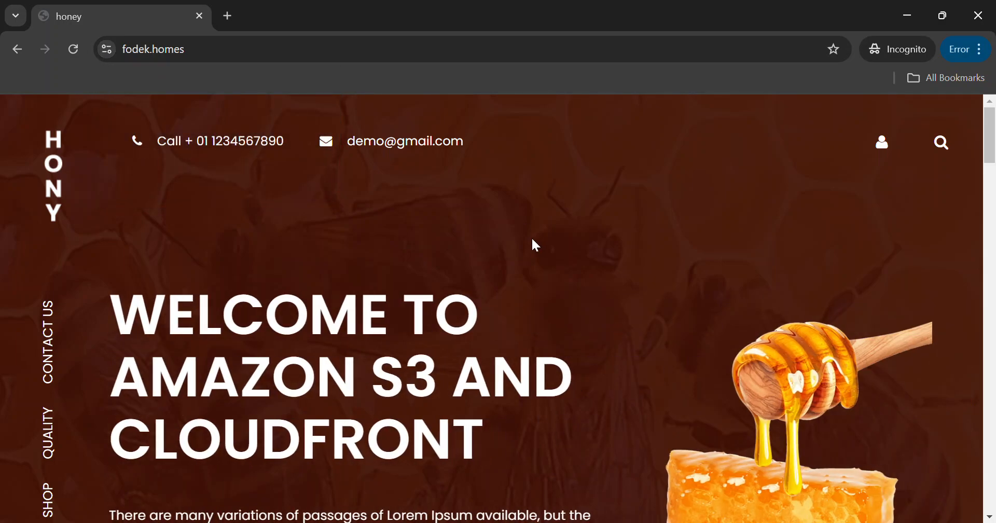